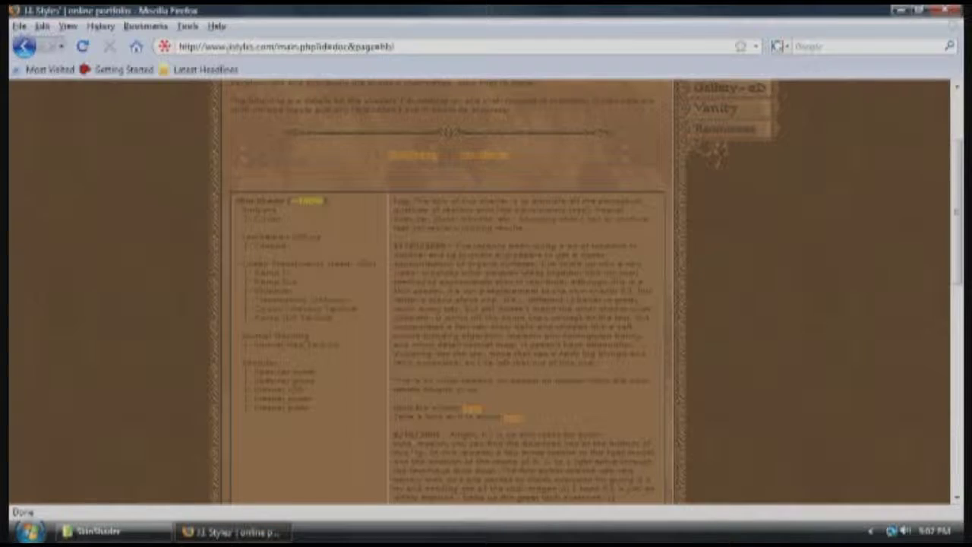
Skim and close the shader's web page, and locate JIStyles_skinsoftlight_R1.fx in the SkinShader folder.
scroll(665, 364, "up", 3)
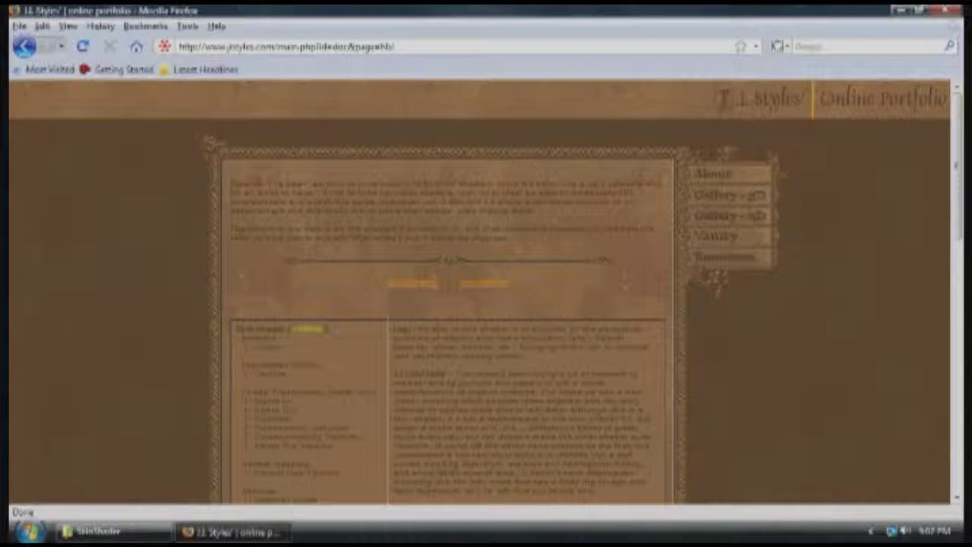
scroll(751, 342, "down", 1)
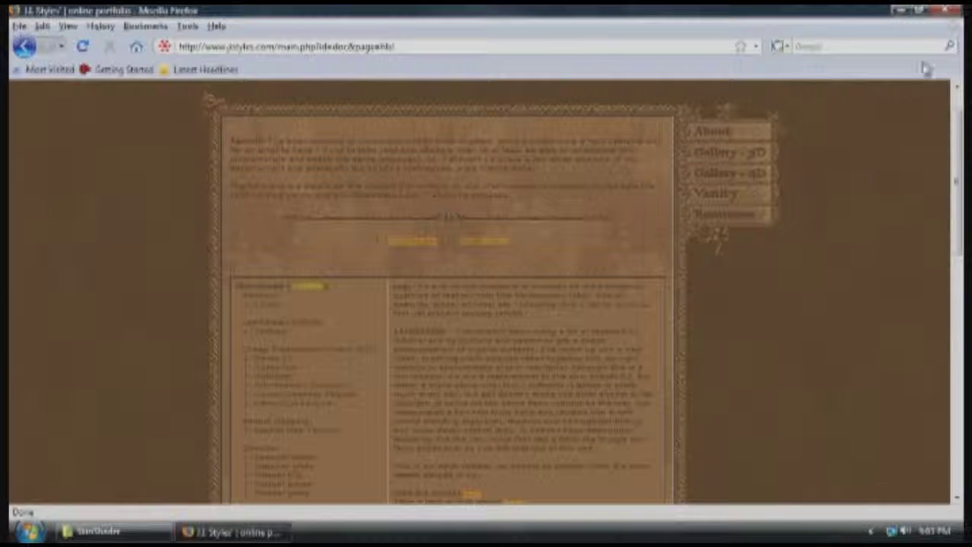
left_click(946, 10)
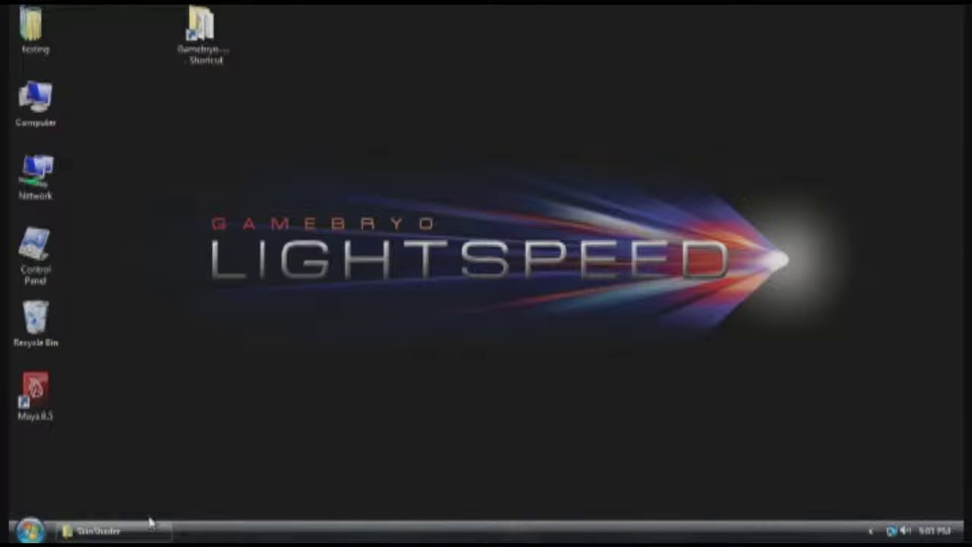
left_click(106, 531)
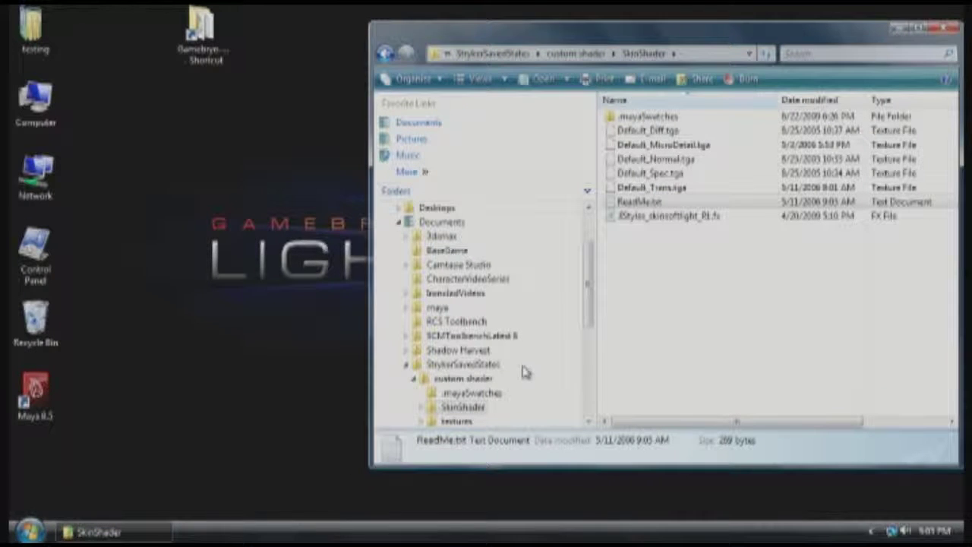
left_click(684, 220)
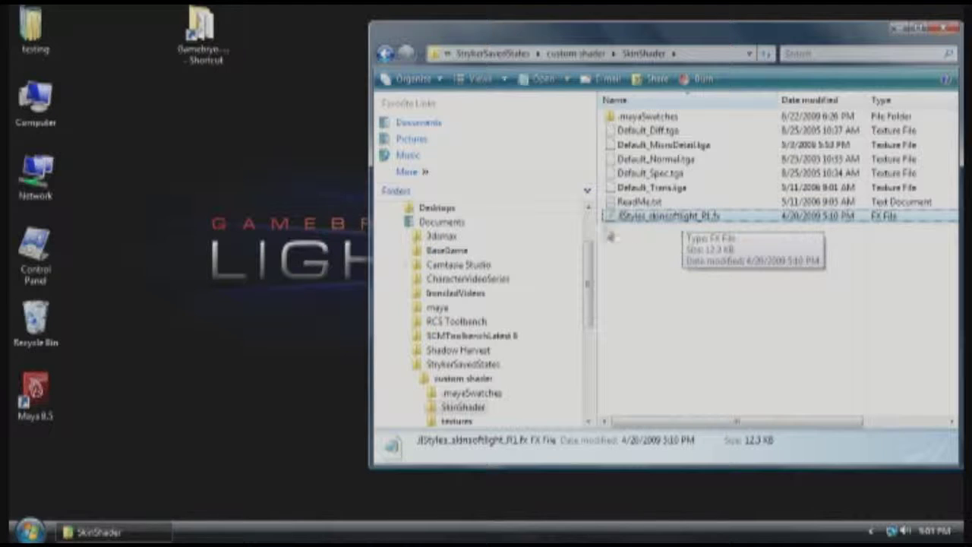
Check for JIStyles_skinsoftlight_R1.fx in the Media\Shaders\Data folder of Gamebryo-LightSpeed-Source and close that folder.
left_click(218, 29)
double_click(218, 29)
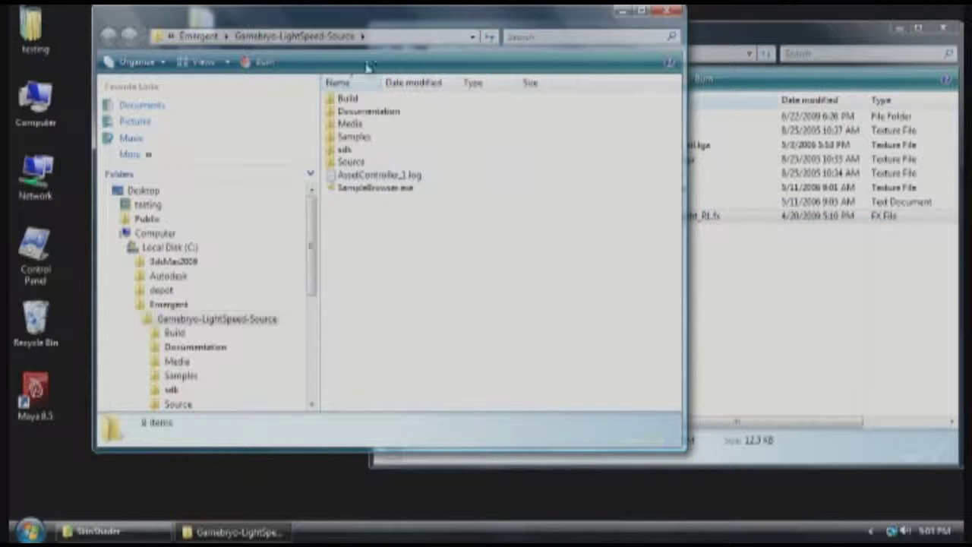
double_click(348, 125)
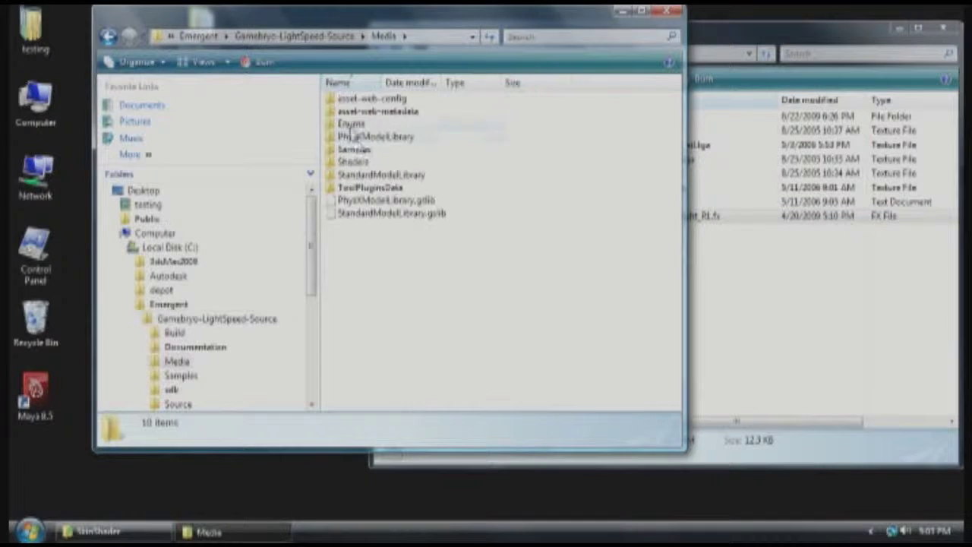
double_click(354, 161)
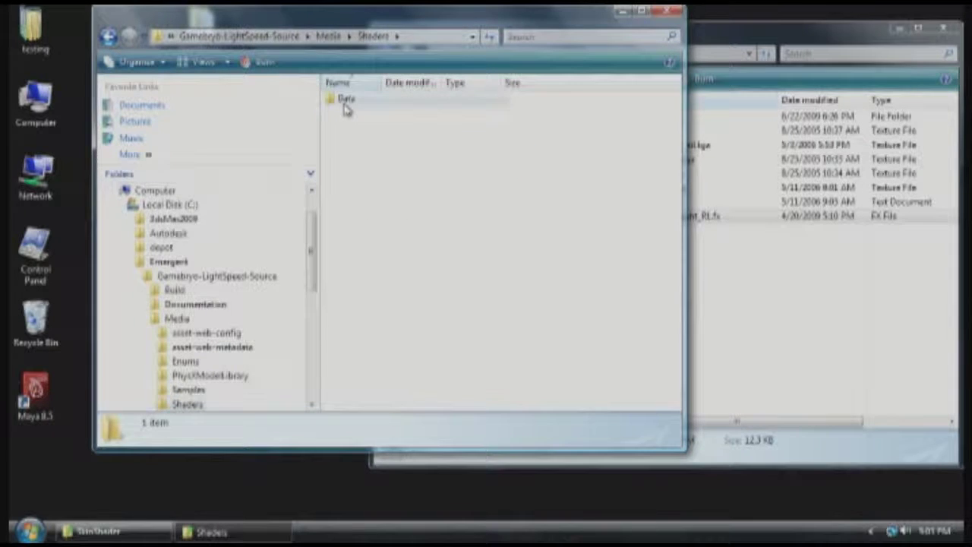
double_click(344, 107)
scroll(444, 237, "down", 1)
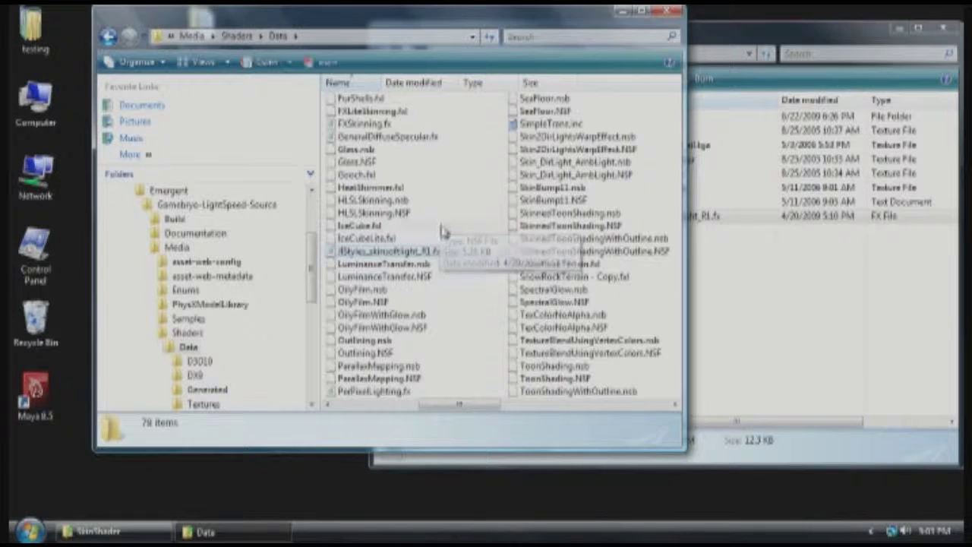
left_click(437, 251)
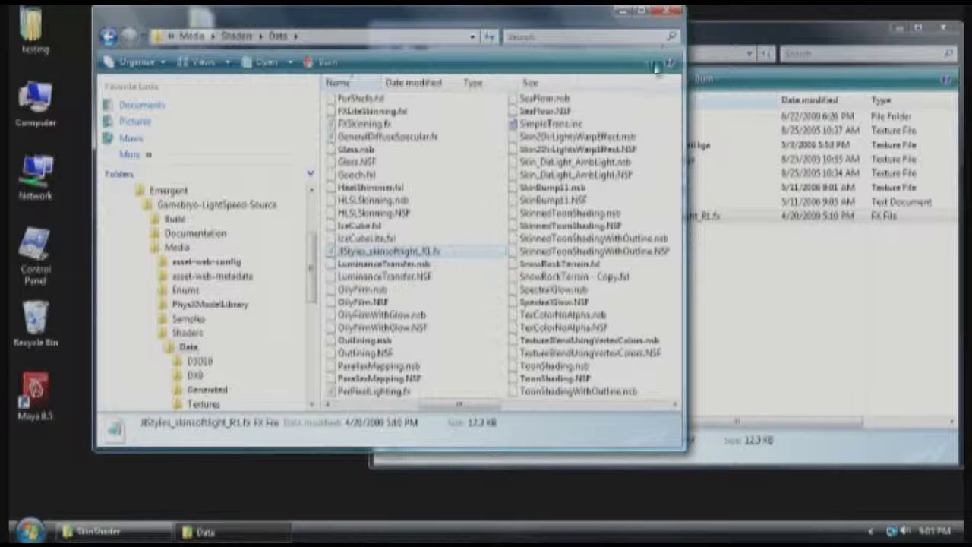
left_click(671, 15)
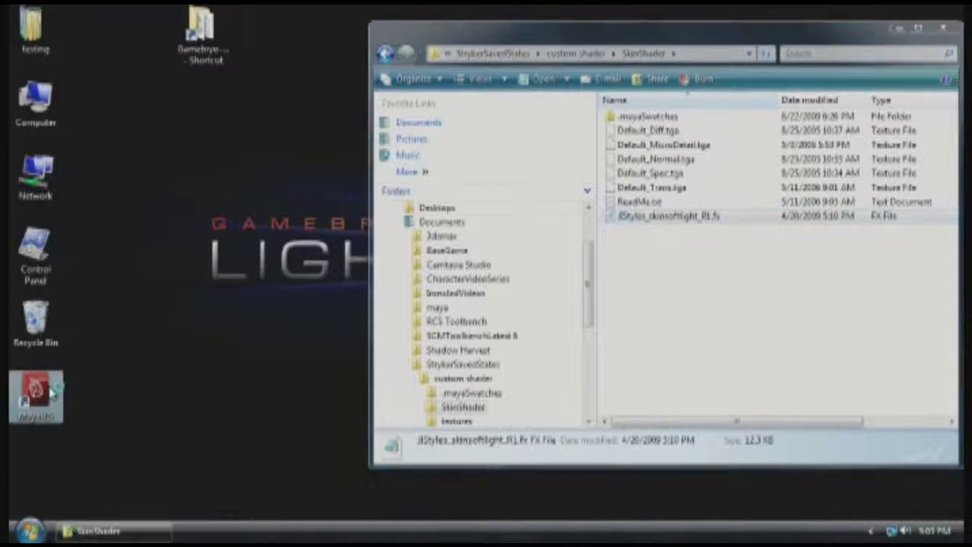
Launch Maya 8.5 and load the scene StrykerStandardMaterial.mb from the custom shader folder.
double_click(62, 372)
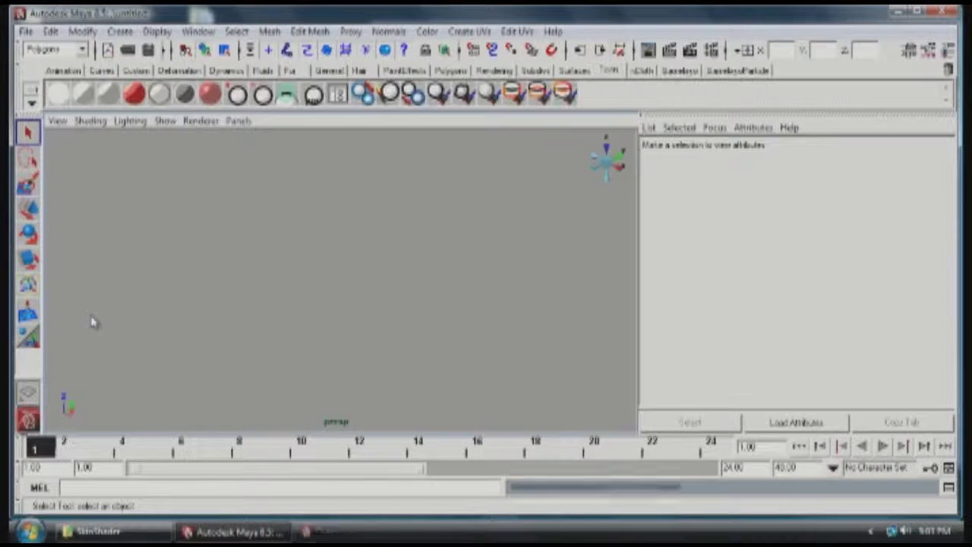
left_click(25, 31)
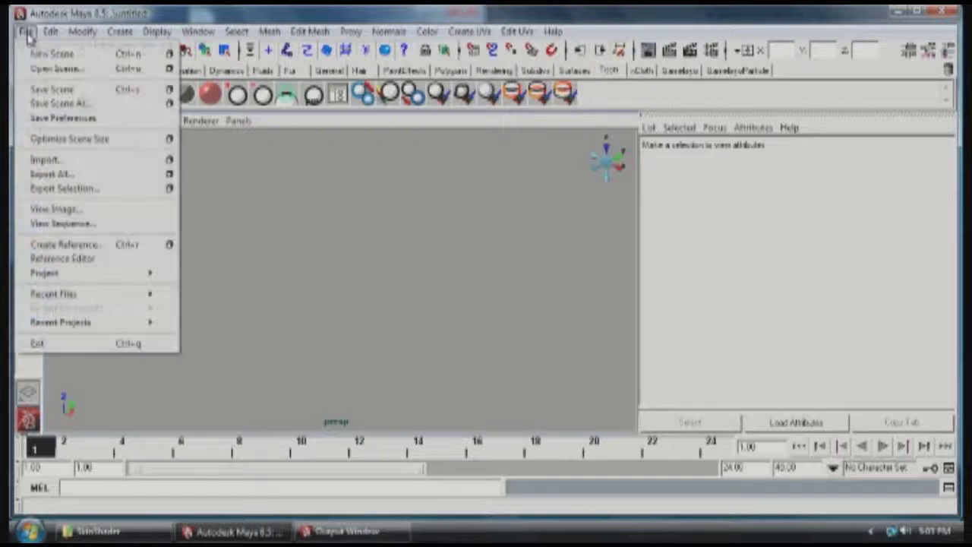
left_click(45, 68)
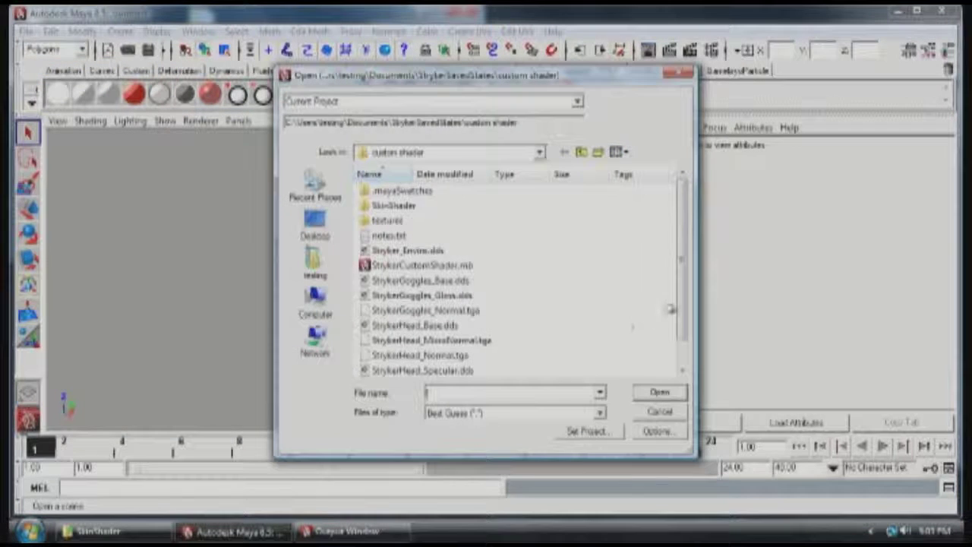
scroll(532, 342, "down", 1)
left_click(472, 371)
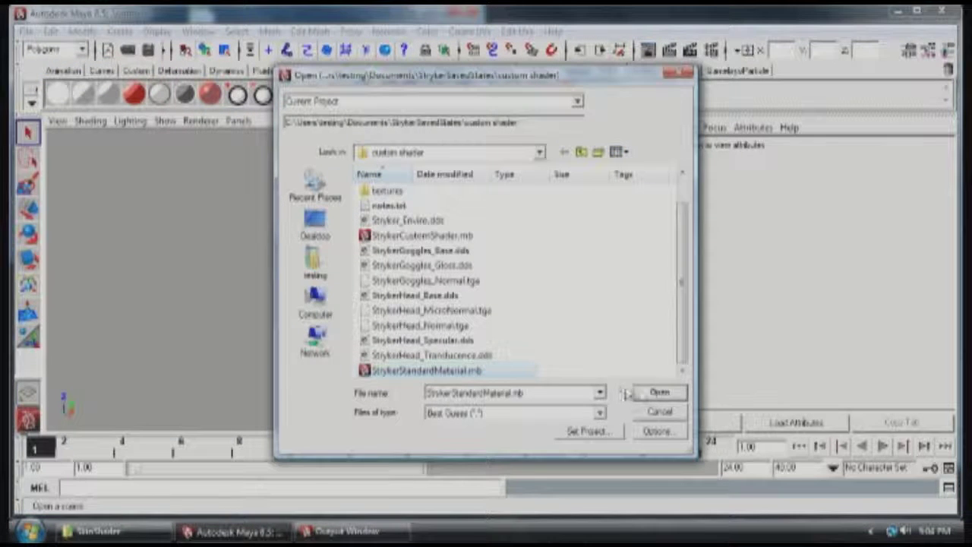
left_click(654, 392)
left_click(478, 252)
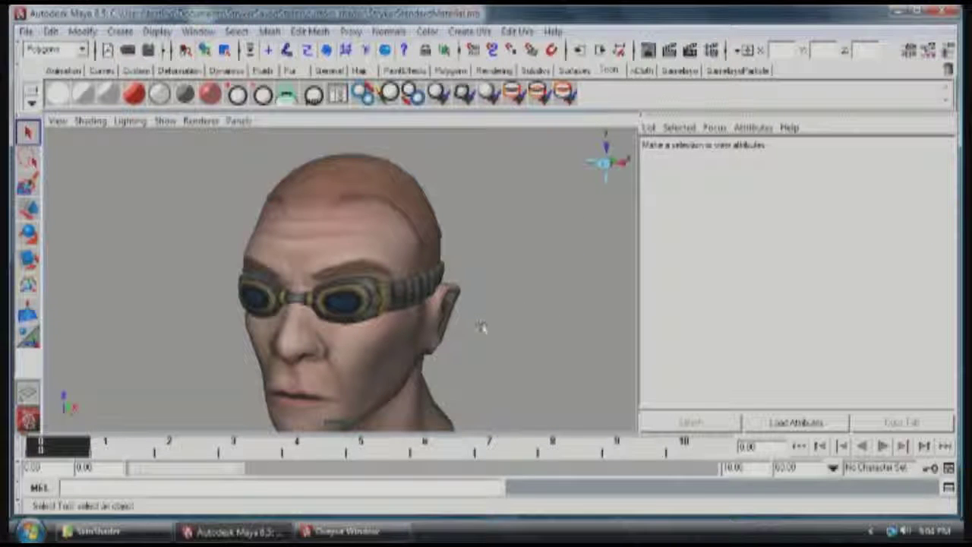
Maximize Maya, show the Hypershade beside the perspective view, and create a Ni Multi Shader material.
middle_click_drag(464, 306, 483, 243, "alt")
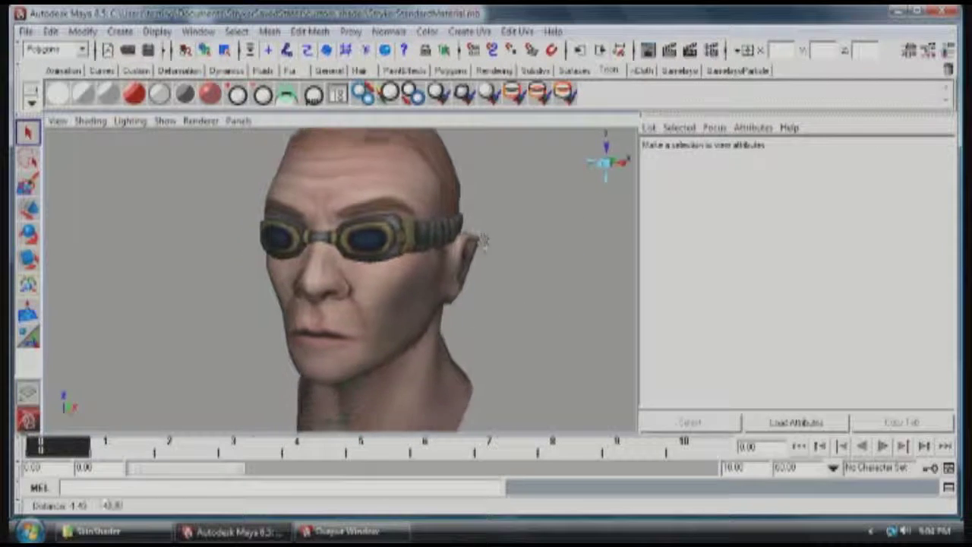
right_click_drag(483, 242, 456, 275, "alt")
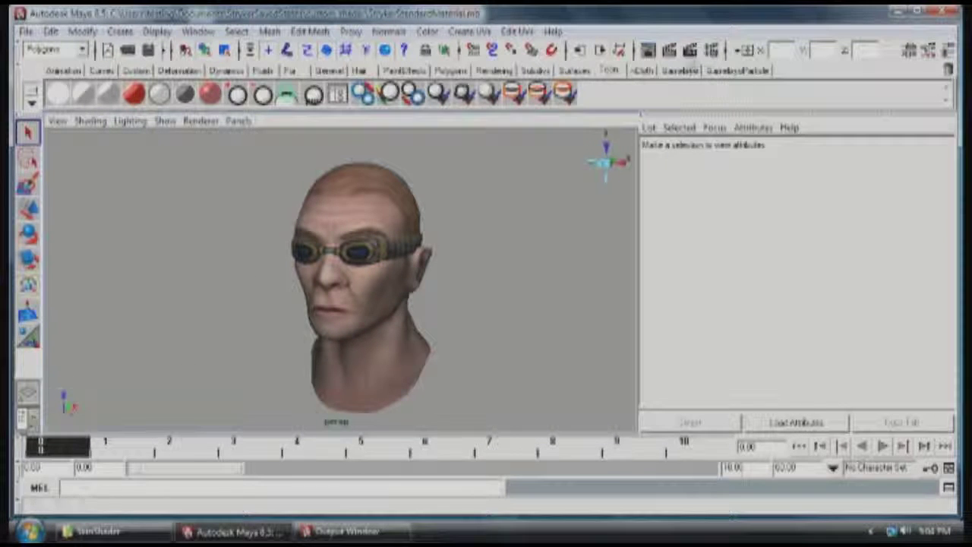
left_click(918, 11)
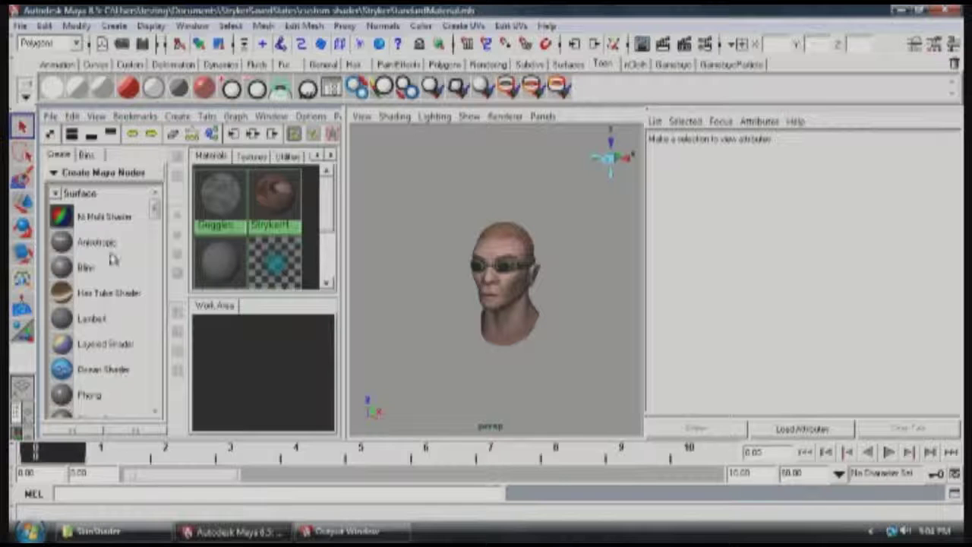
left_click(58, 222)
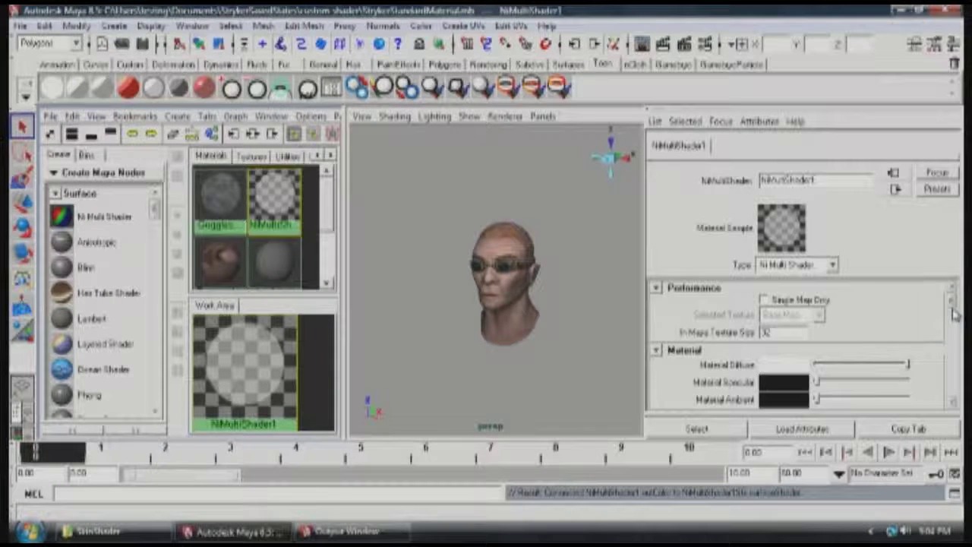
Apply the Gamebryo shader SkinShader_Complete_3Lights to the new Ni Multi Shader material.
left_click(656, 289)
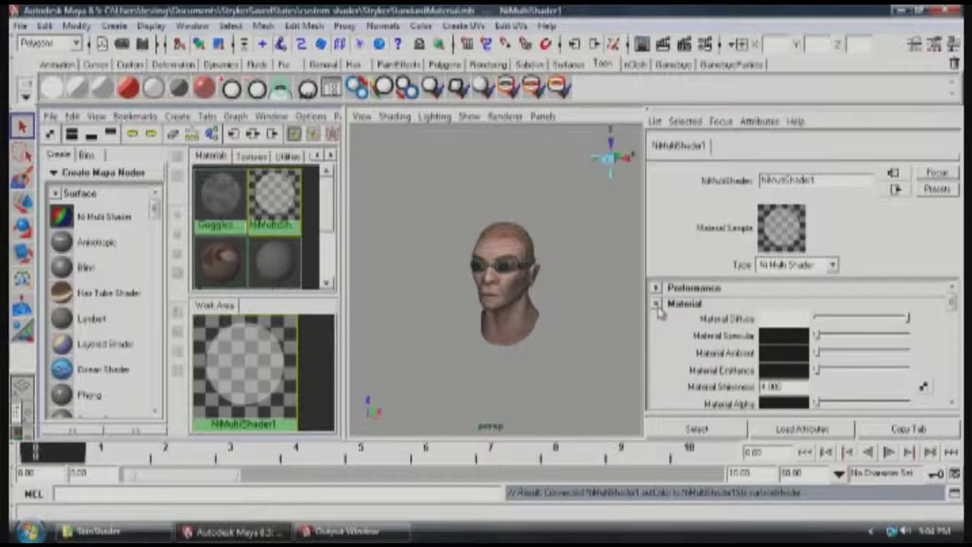
left_click(656, 302)
scroll(883, 351, "down", 2)
scroll(874, 353, "down", 4)
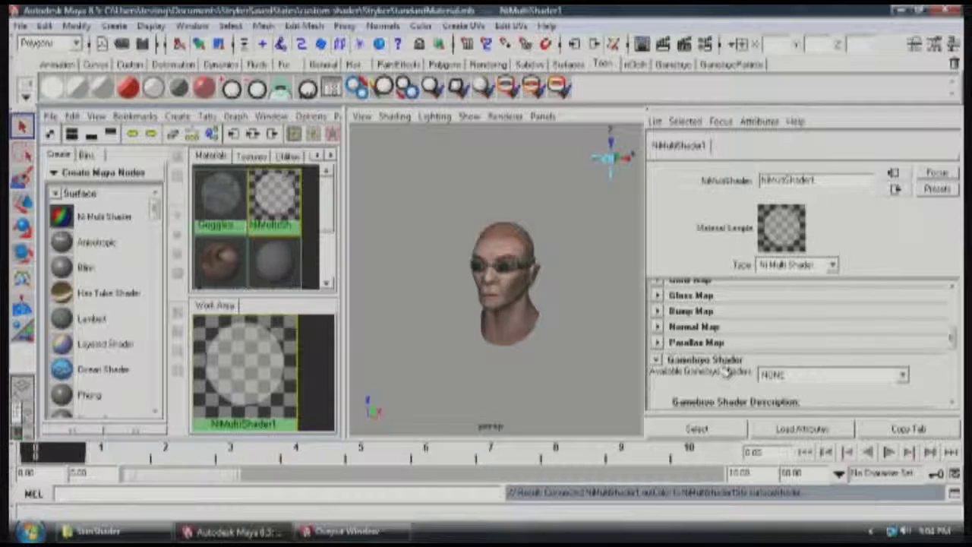
left_click(887, 378)
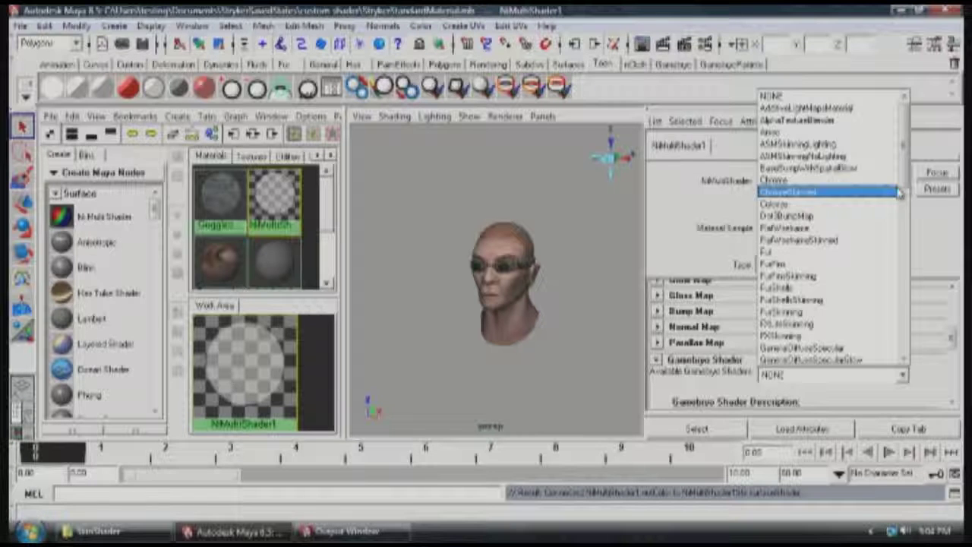
scroll(857, 262, "down", 8)
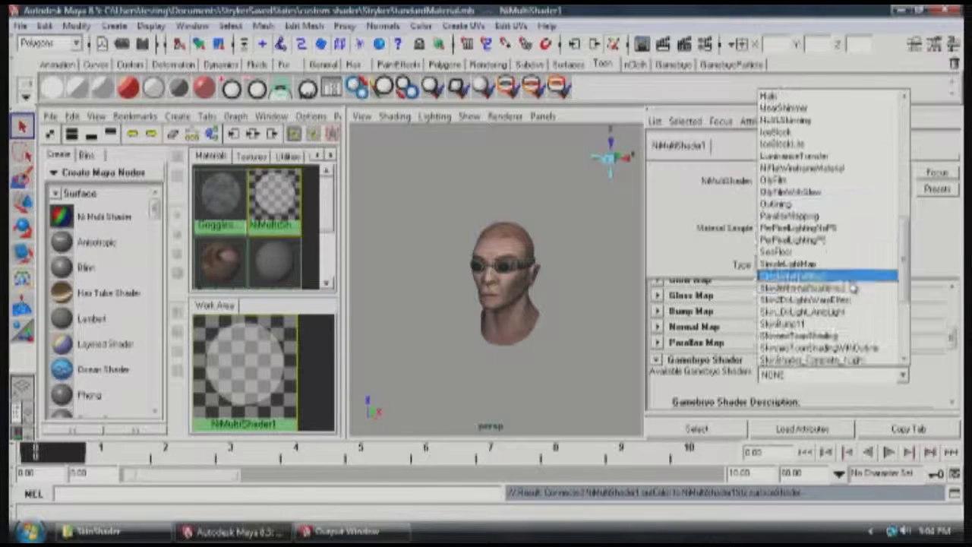
scroll(852, 285, "down", 4)
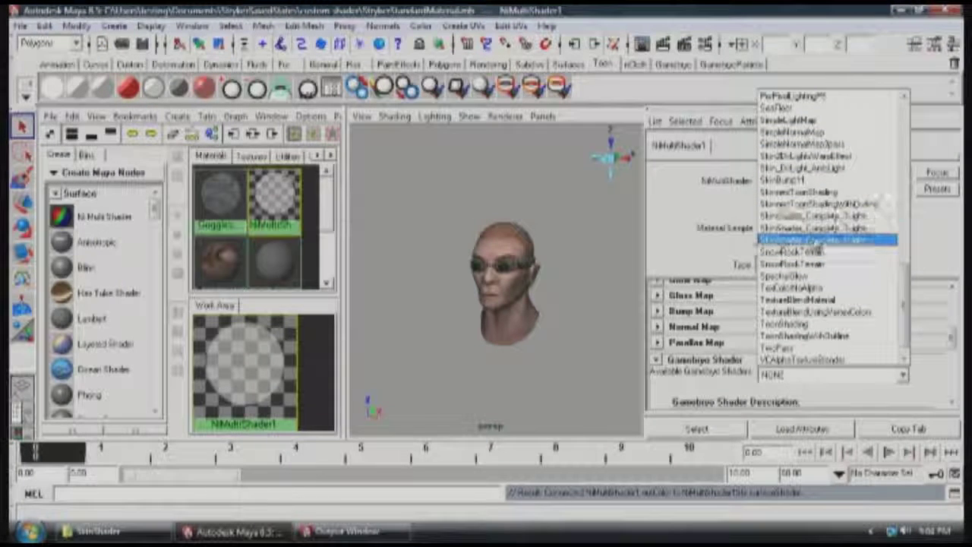
left_click(811, 241)
left_click_drag(953, 339, 952, 356)
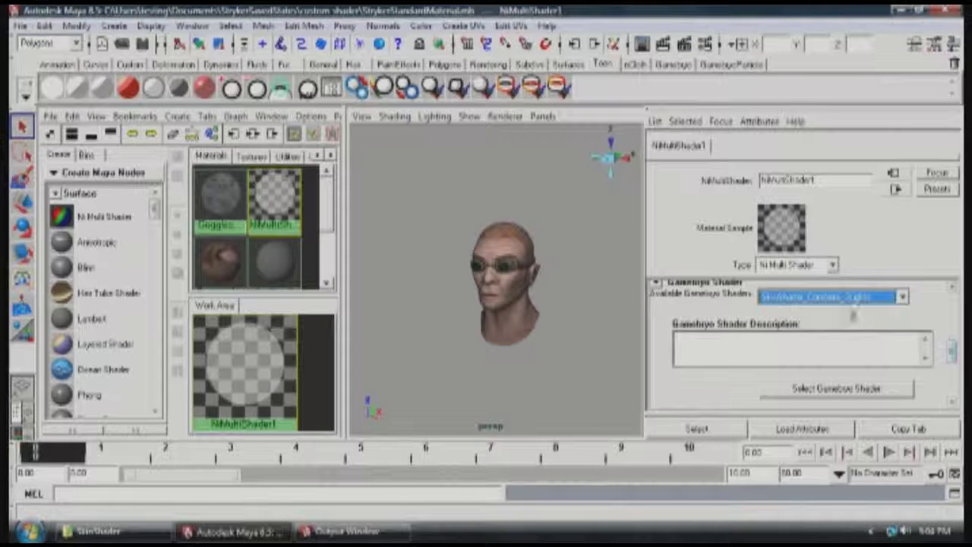
left_click(836, 392)
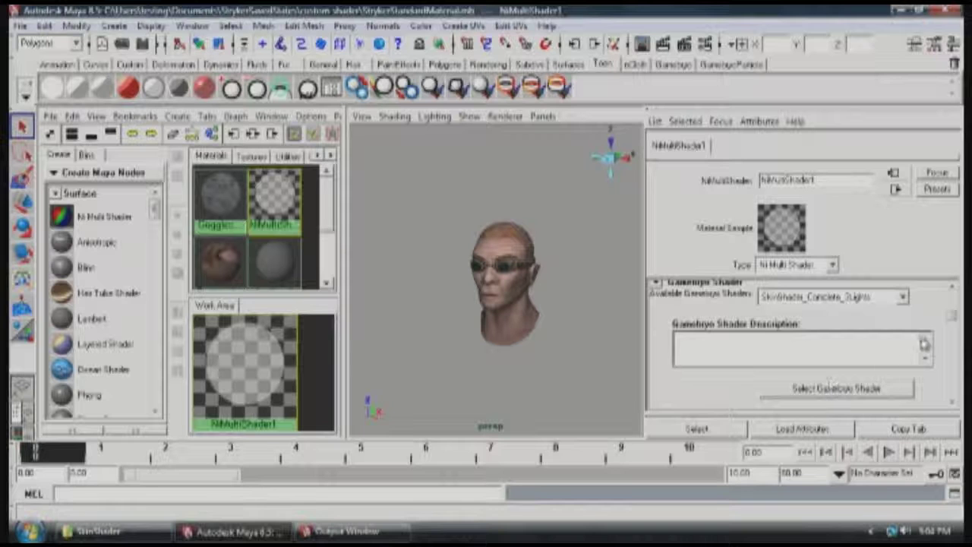
Assign the NiMultiShader1 material to the character's head mesh.
left_click_drag(952, 322, 953, 344)
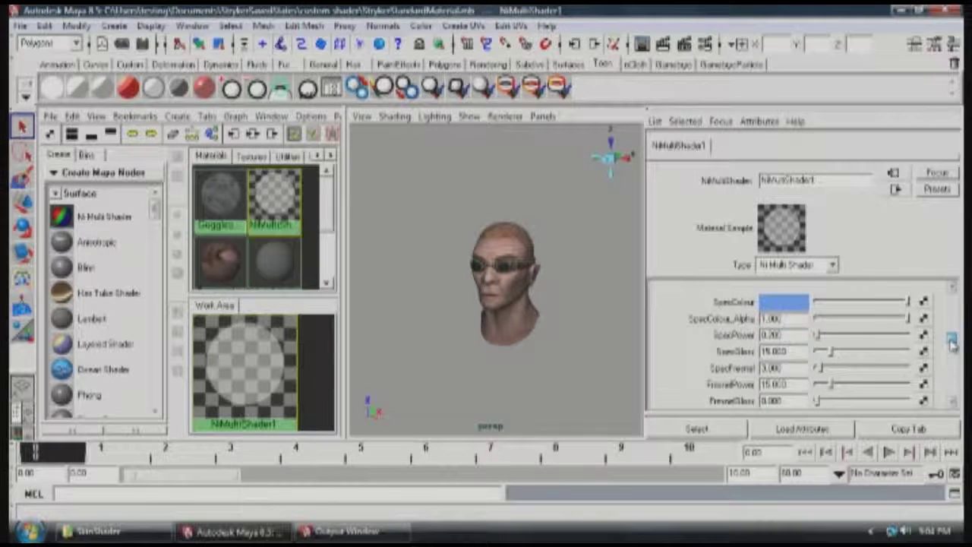
left_click(493, 262)
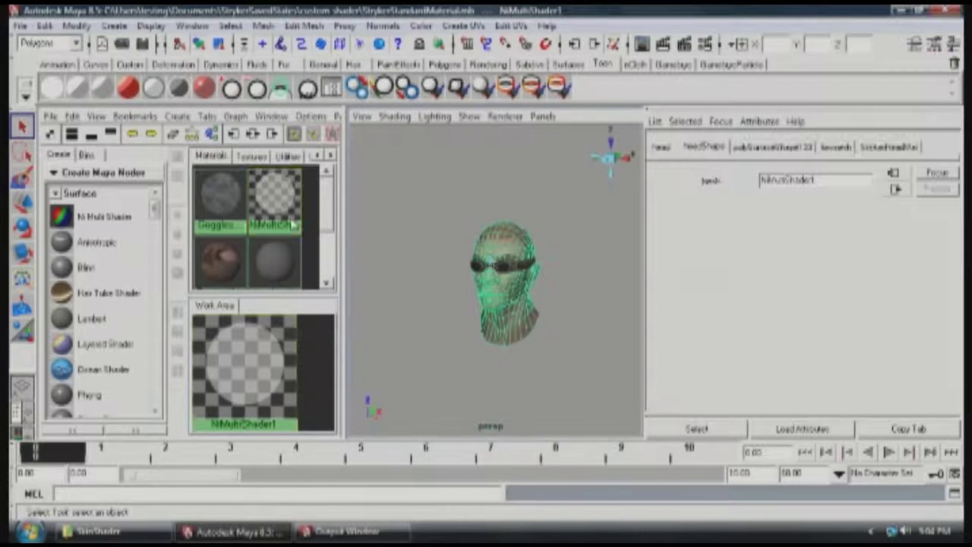
right_click_drag(274, 201, 274, 176)
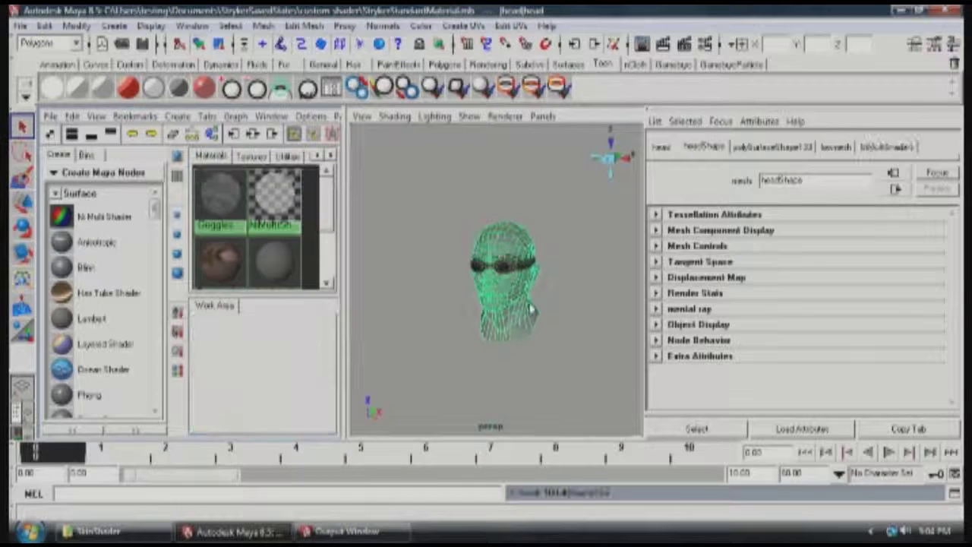
Raise the Material Alpha of the head's NiMultiShader1 material to fully opaque and collapse its Material settings.
left_click(887, 147)
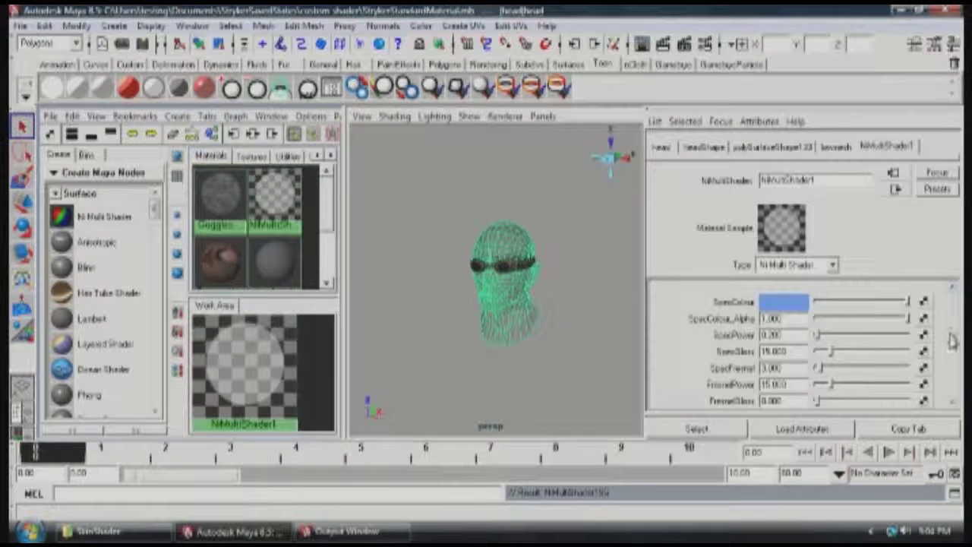
left_click(684, 303)
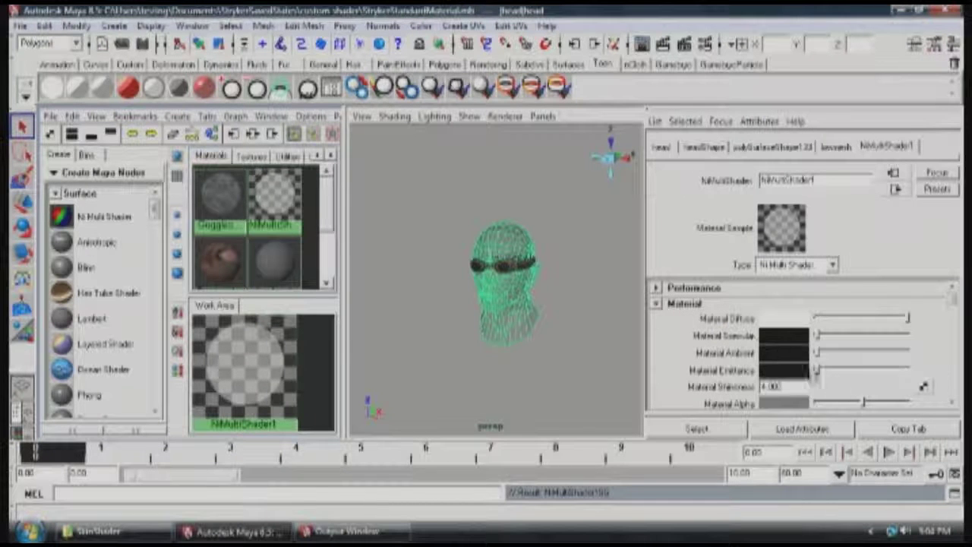
left_click(657, 303)
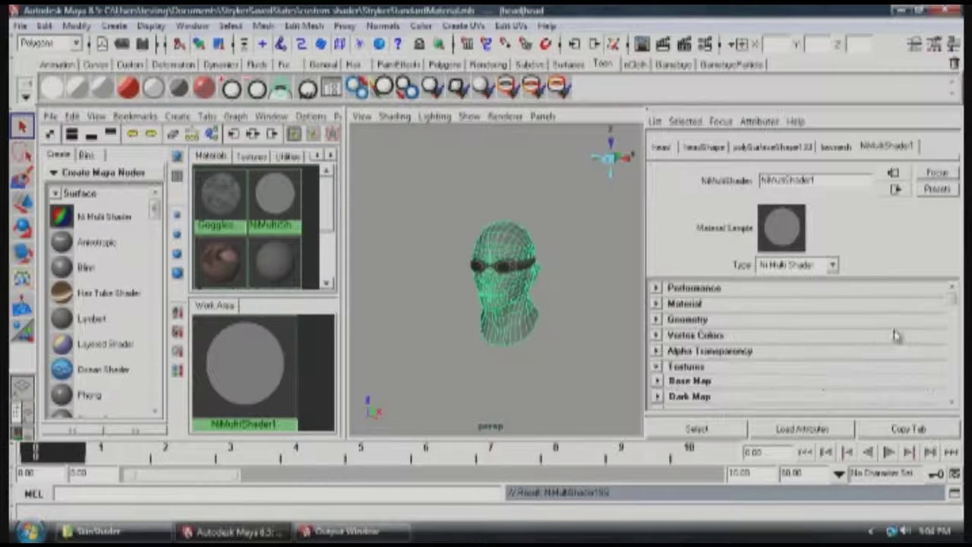
Change the skin shader's SpecColour to a muted grey-blue with a hue of 194.34.
left_click_drag(953, 302, 954, 342)
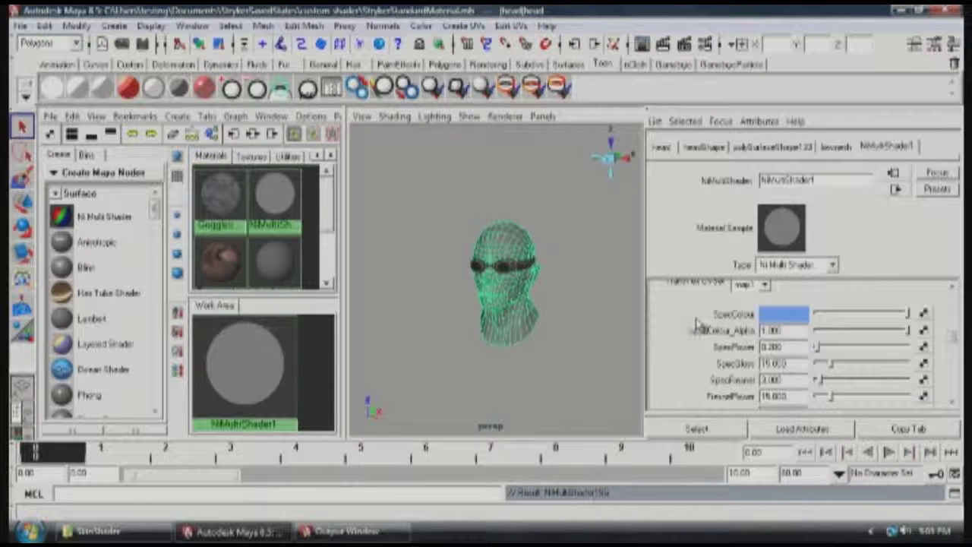
left_click(774, 318)
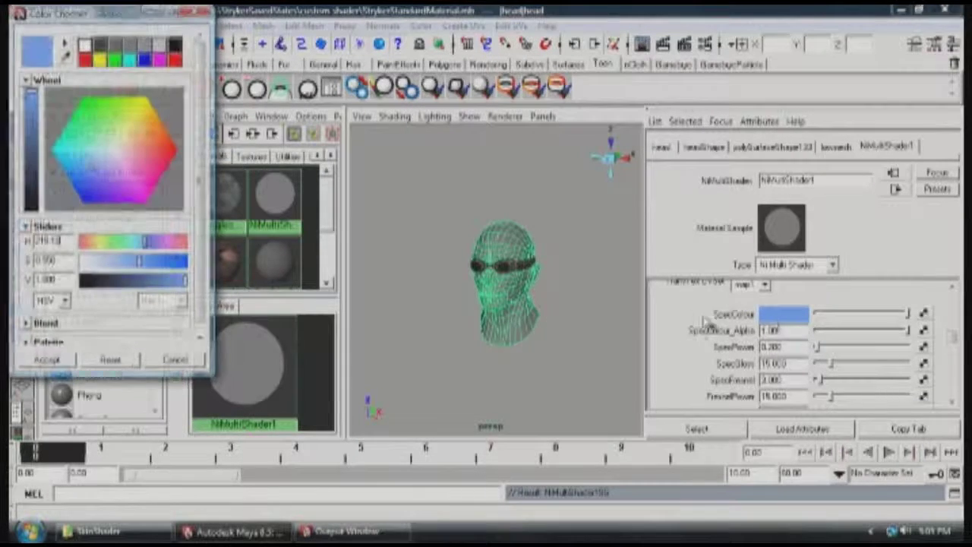
left_click_drag(68, 243, 20, 236)
type("194.34")
key("Tab")
type(".29")
key("Tab")
type(".55")
key("Tab")
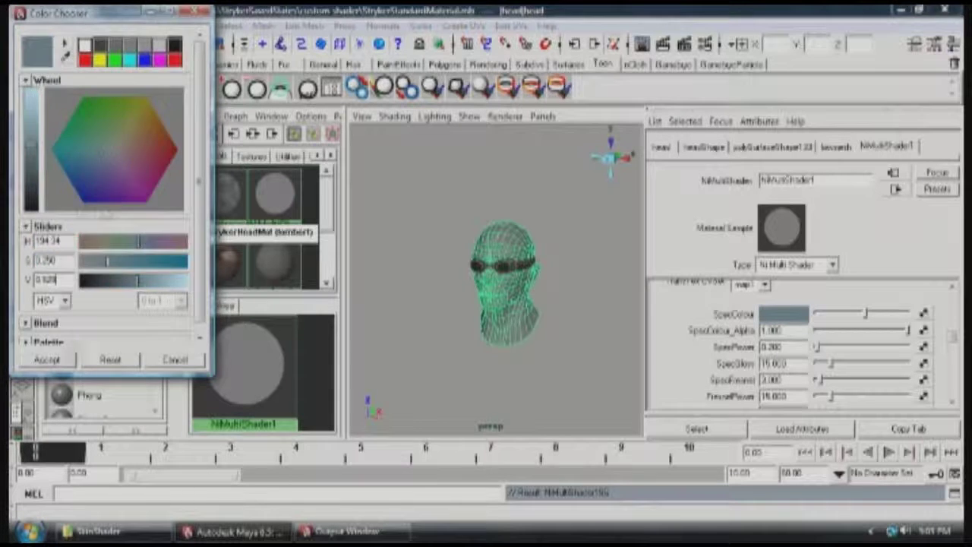
left_click(47, 360)
Set the shader's SpecPower to 0.35, SpecGloss to 4, SpecFresnel to 8 and FresnelPower to 28.
left_click_drag(783, 348, 722, 357)
type(".28")
key("Tab")
type(".35")
key("Tab")
type(".38")
key("Tab")
type("28")
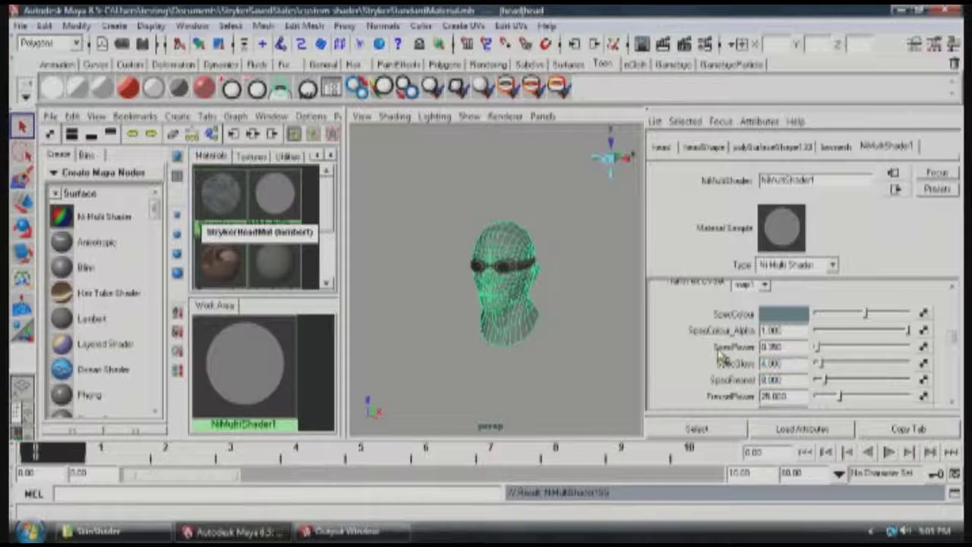
key("Tab")
Set the shader's translucency colour to red with hue 360 and saturation 0.725.
scroll(723, 358, "down", 4)
left_click(782, 342)
left_click(804, 375)
left_click_drag(68, 241, 21, 236)
type("360")
key("Tab")
type(".725")
left_click(47, 360)
Set the shader's TransMultiplier to 0.7 and the translucency ramp value to 15.
scroll(853, 347, "down", 2)
left_click_drag(784, 369, 714, 377)
type(".7")
key("Tab")
type("15")
key("Tab")
scroll(948, 354, "down", 4)
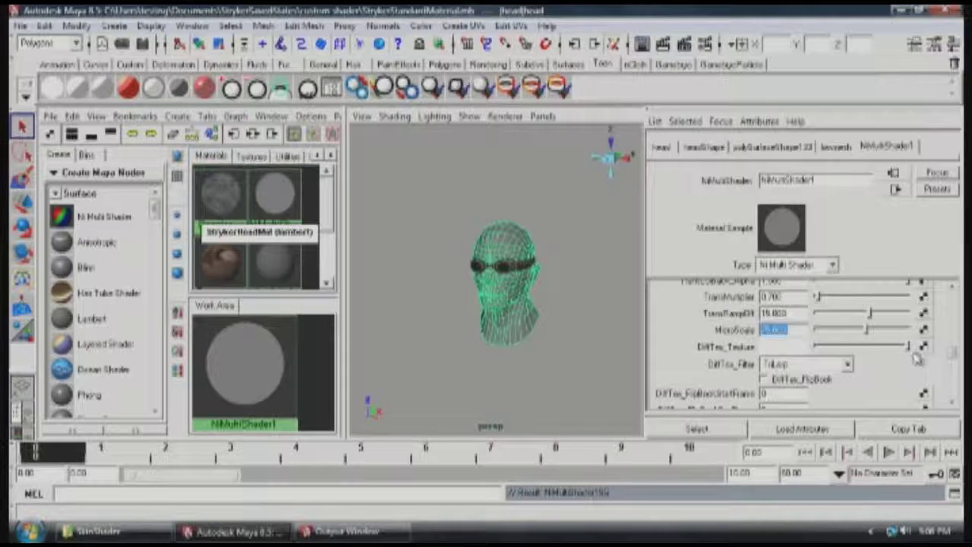
Connect a file texture using StrykerHead_Base.dds to the shader's DiffTex_Texture and return to NiMultiShader1.
scroll(917, 359, "down", 1)
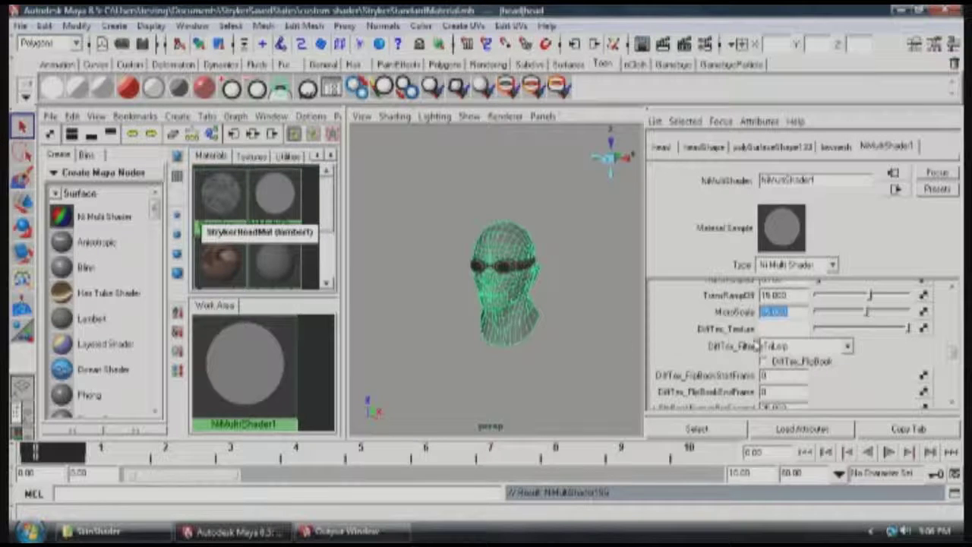
left_click(420, 185)
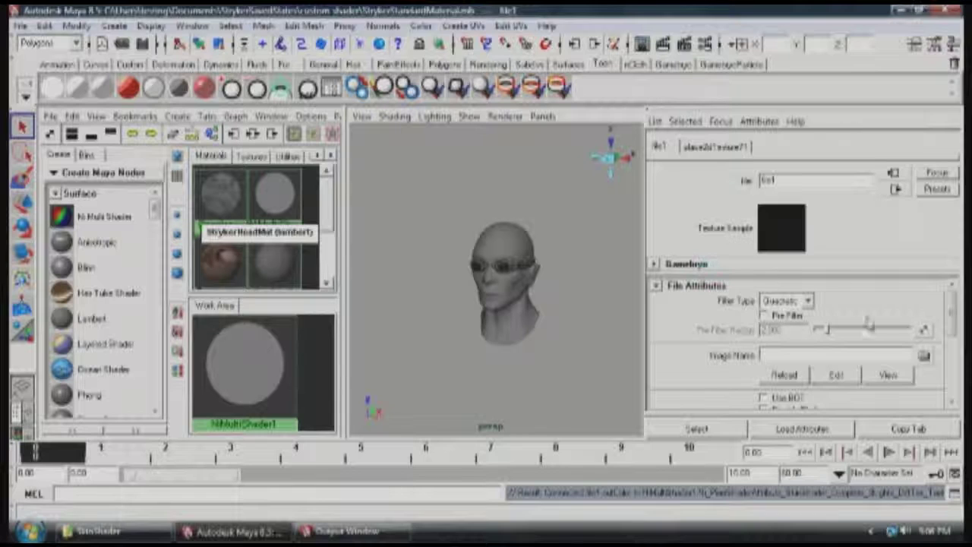
left_click(924, 356)
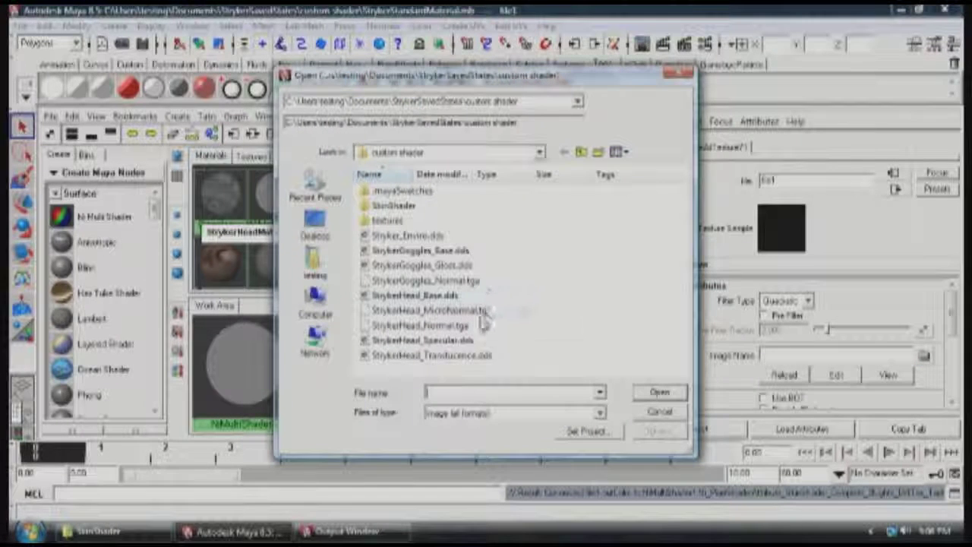
left_click(450, 297)
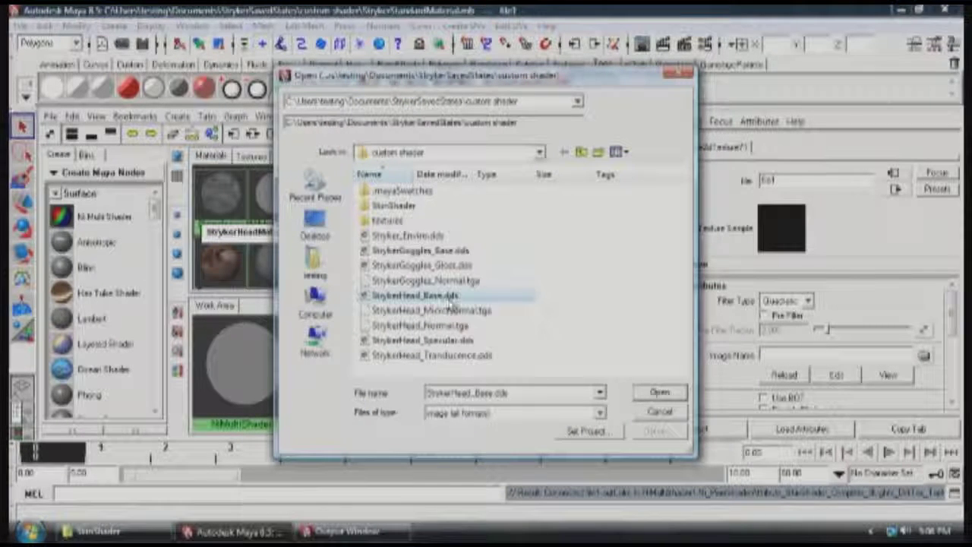
left_click(661, 393)
left_click(897, 190)
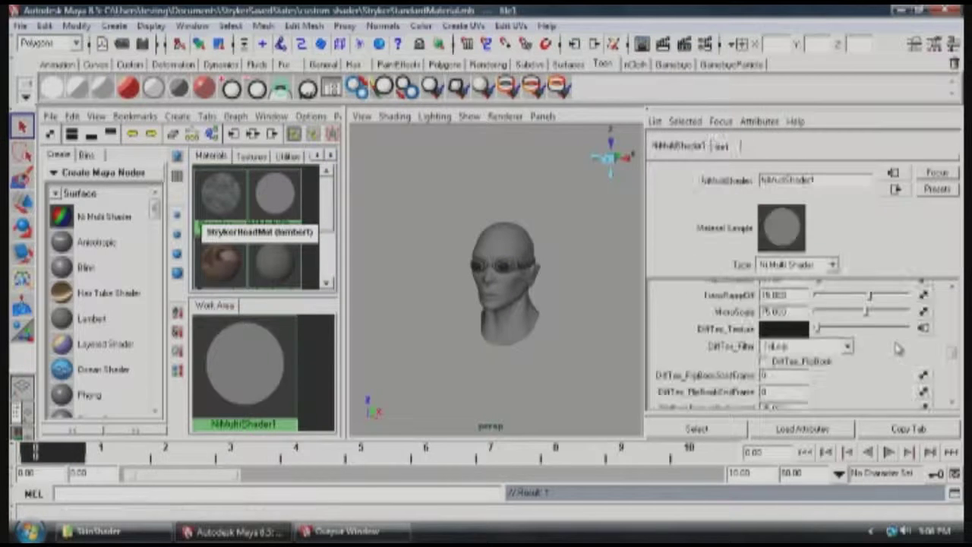
Connect a file texture using StrykerHead_Normal.tga to the shader's NormalTex_Texture and return to the shader attributes.
scroll(898, 348, "down", 5)
left_click(923, 299)
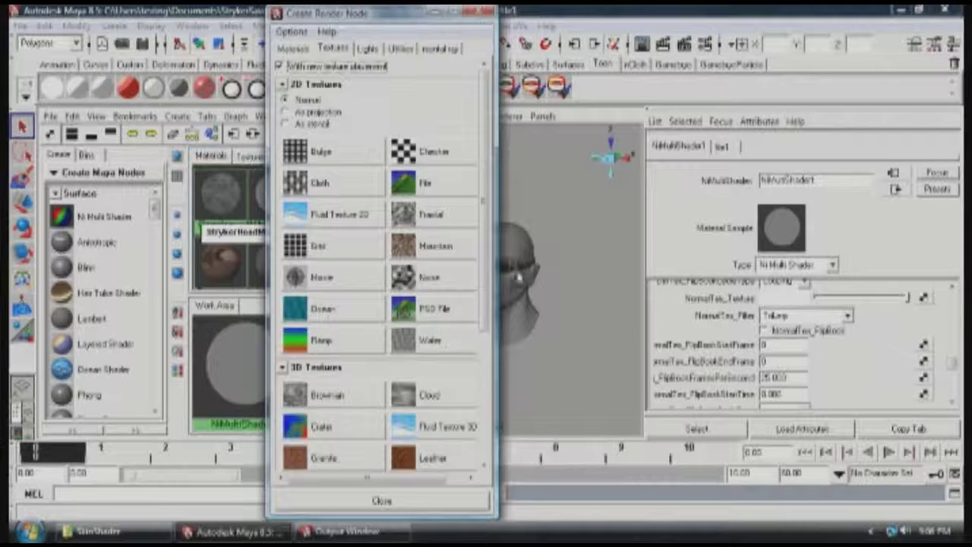
left_click(450, 190)
left_click(924, 357)
left_click(434, 329)
left_click(653, 391)
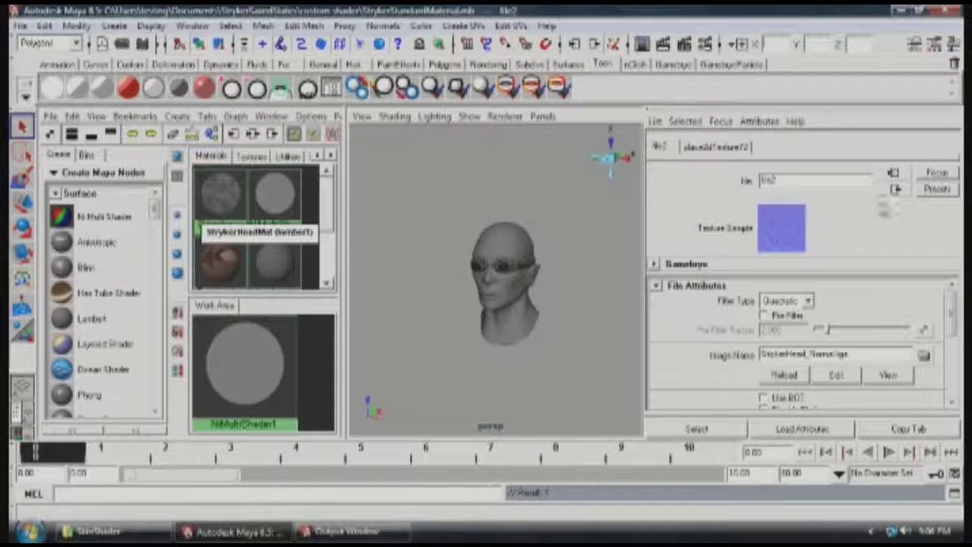
left_click(897, 188)
Connect a file texture using StrykerHead_MicroNormal.tga to the shader's MicroTex_Texture and return to the shader attributes.
scroll(883, 345, "down", 1)
scroll(883, 345, "down", 3)
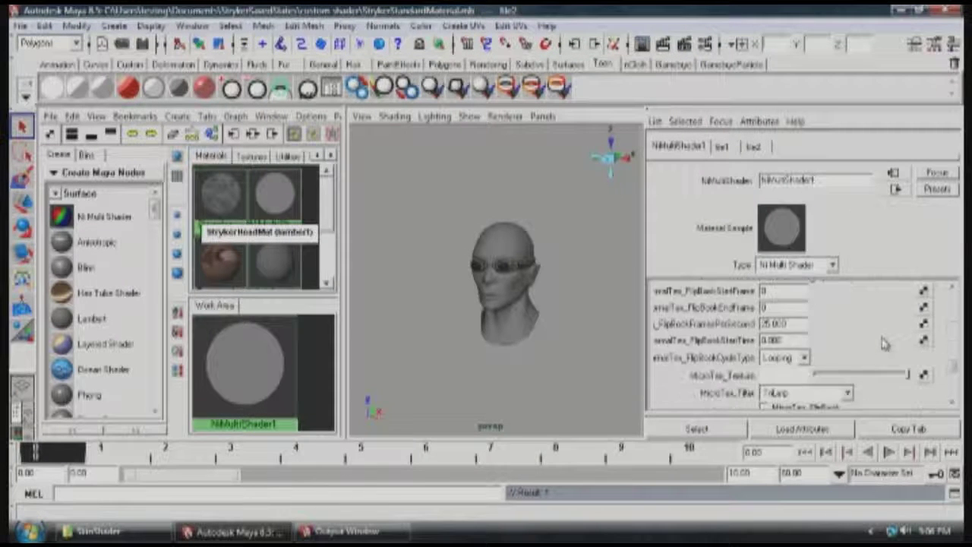
left_click(924, 359)
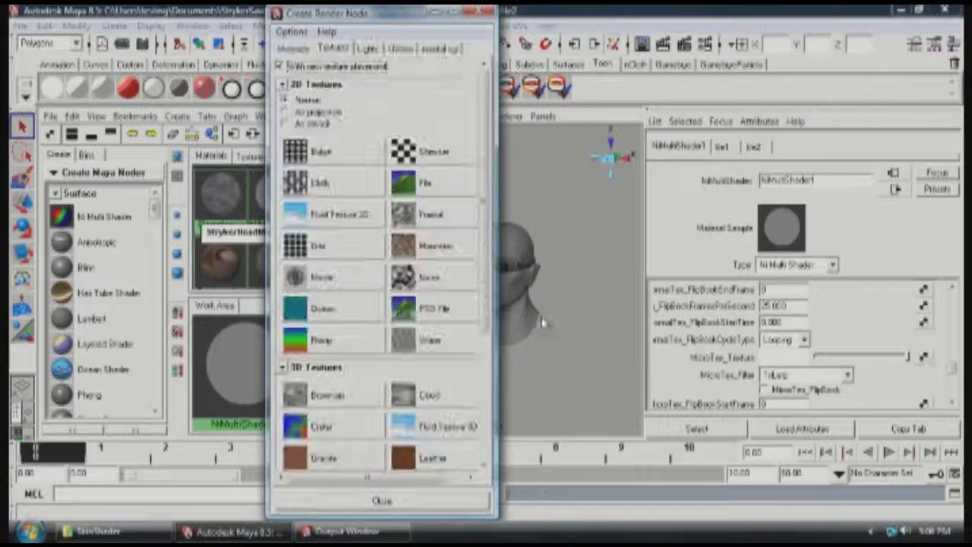
left_click(426, 182)
left_click(925, 358)
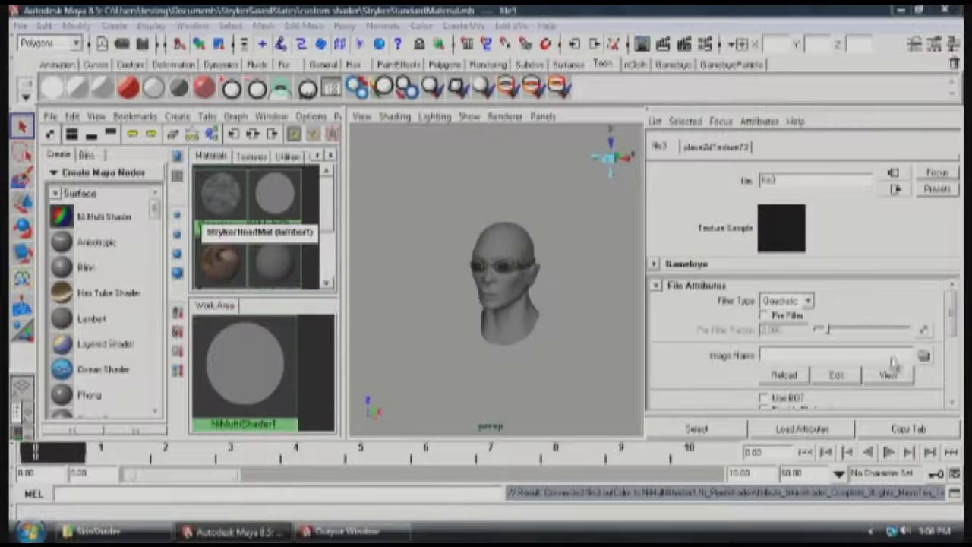
left_click(454, 311)
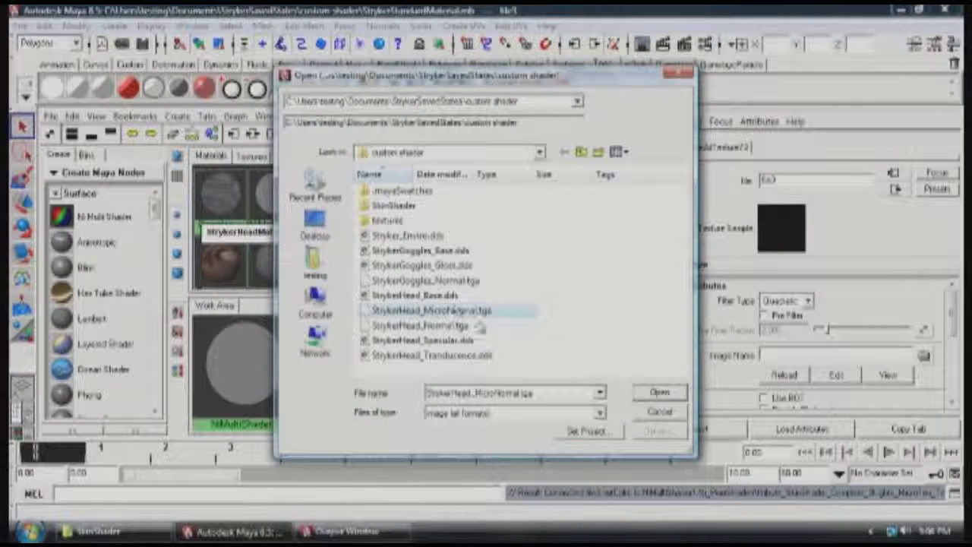
left_click(659, 392)
left_click(895, 189)
Connect a file texture using StrykerHead_Specular.dds to the shader's SpecTex_Texture and return to the shader attributes.
scroll(890, 338, "down", 5)
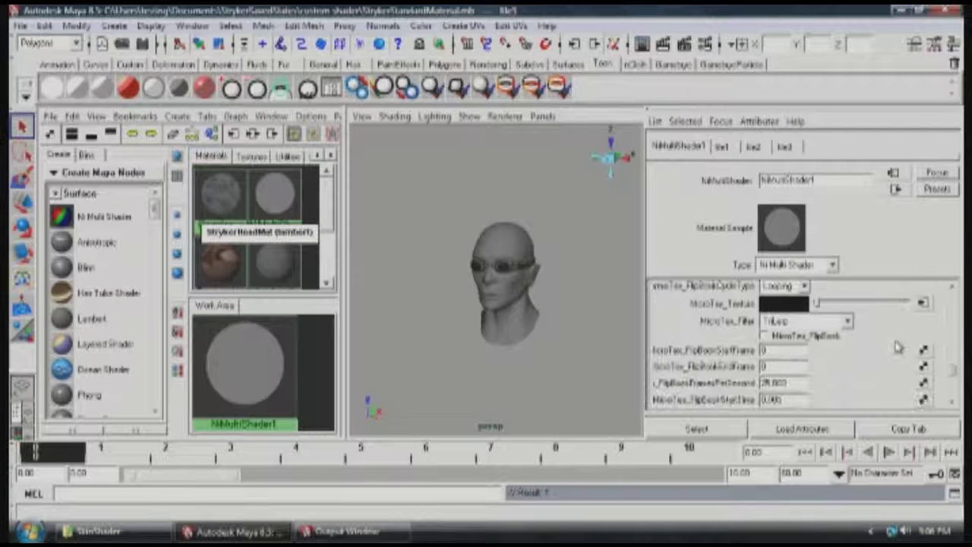
left_click(923, 346)
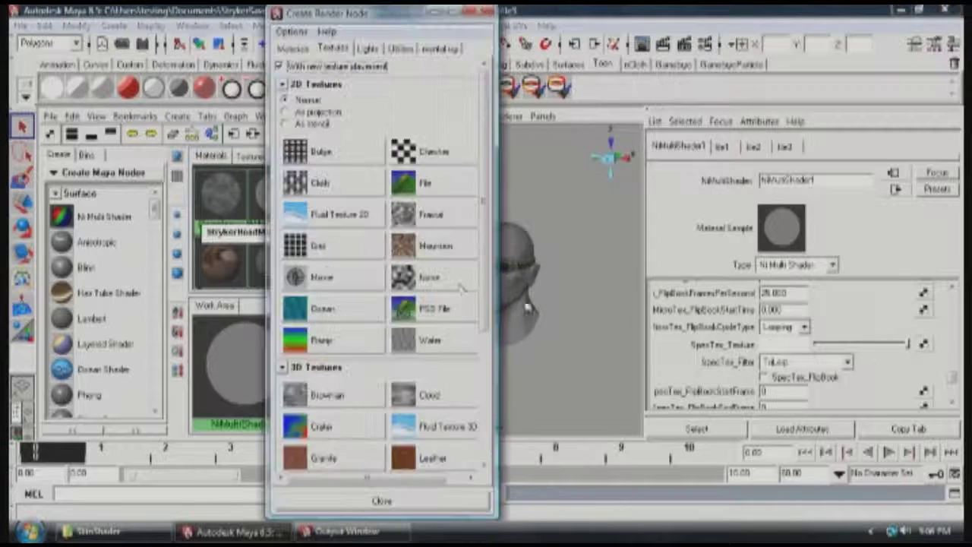
left_click(430, 184)
left_click(922, 357)
left_click(471, 348)
left_click(658, 392)
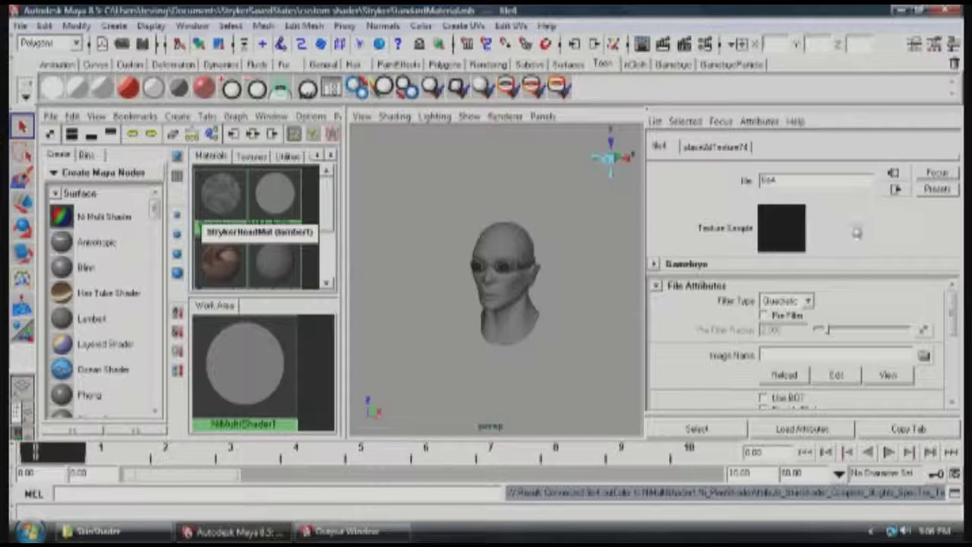
left_click(896, 189)
Connect a file texture using StrykerHead_Translucence.dds to the shader's TransTex_Texture and return to the shader attributes.
scroll(880, 357, "down", 3)
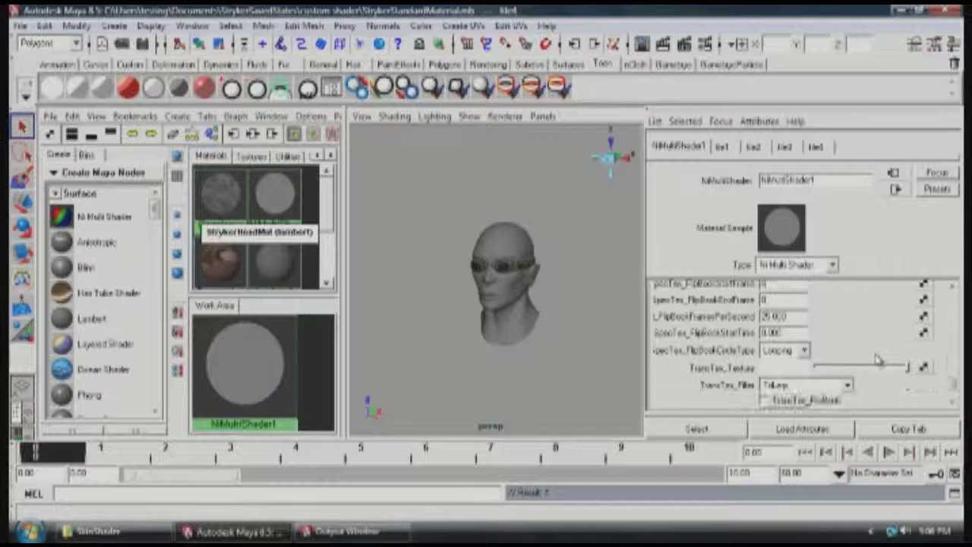
left_click(921, 332)
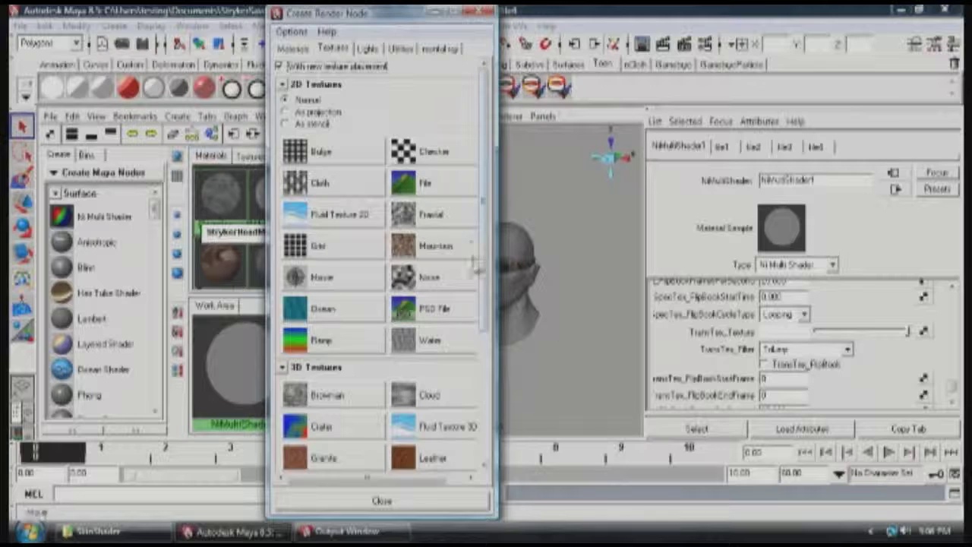
left_click(455, 192)
left_click(924, 356)
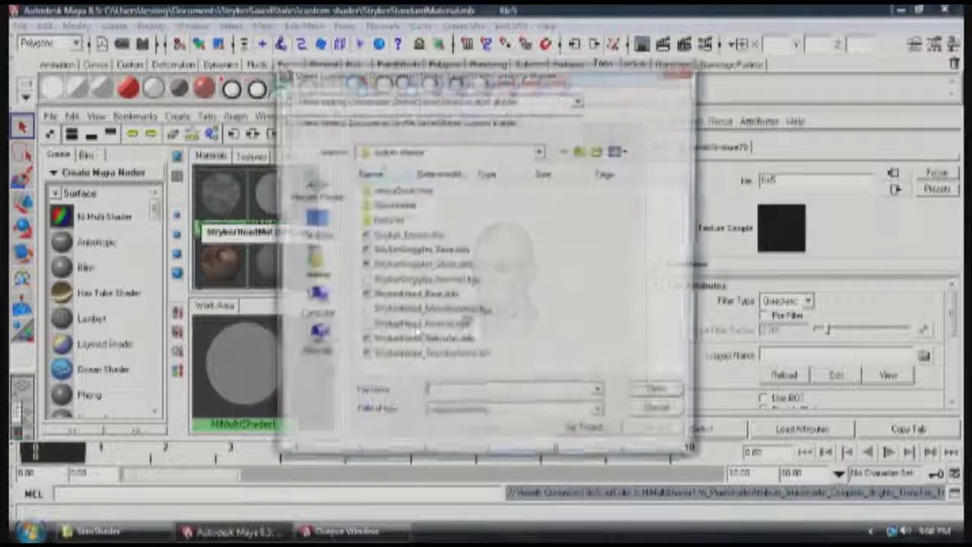
left_click(432, 355)
left_click(661, 393)
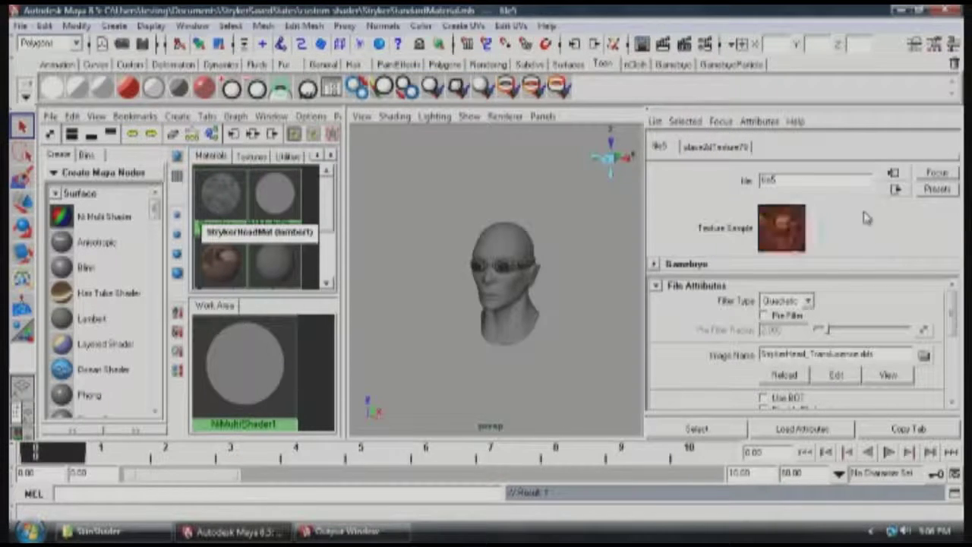
left_click(895, 189)
left_click_drag(953, 386, 952, 392)
left_click_drag(953, 360, 953, 330)
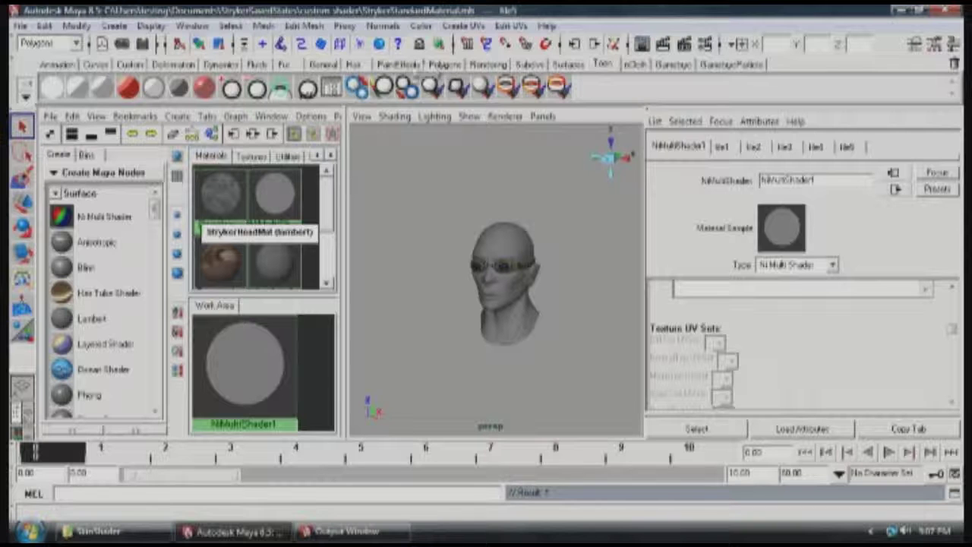
Create a point light and move it up and out in front of the head, toward one side.
left_click(489, 63)
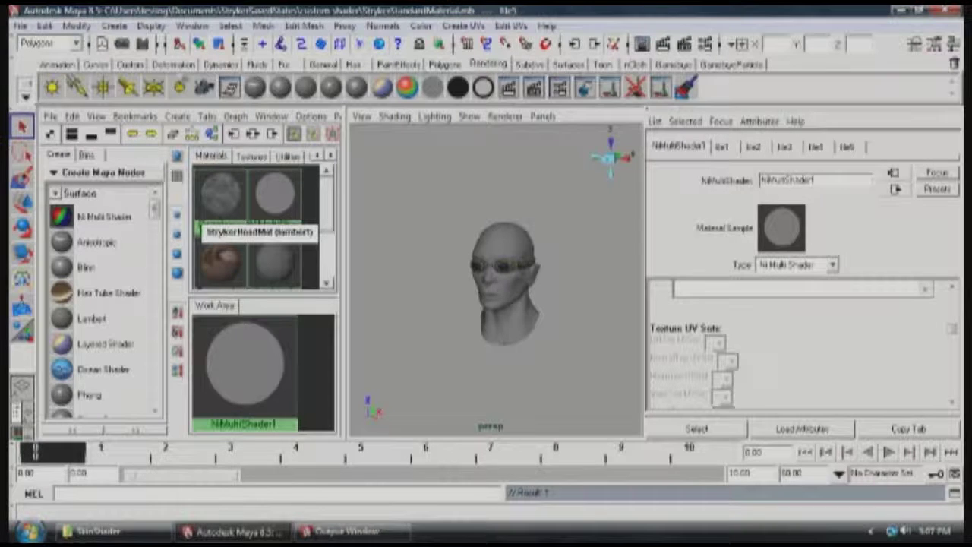
left_click(180, 87)
middle_click_drag(522, 349, 538, 300, "alt")
scroll(539, 301, "down", 3)
key("w")
left_click_drag(503, 320, 504, 210)
left_click_drag(524, 228, 471, 234, "alt")
left_click_drag(542, 247, 443, 294)
Set the first point light's intensity to 0.75.
left_click_drag(788, 335, 714, 328)
type(".75")
key("Return")
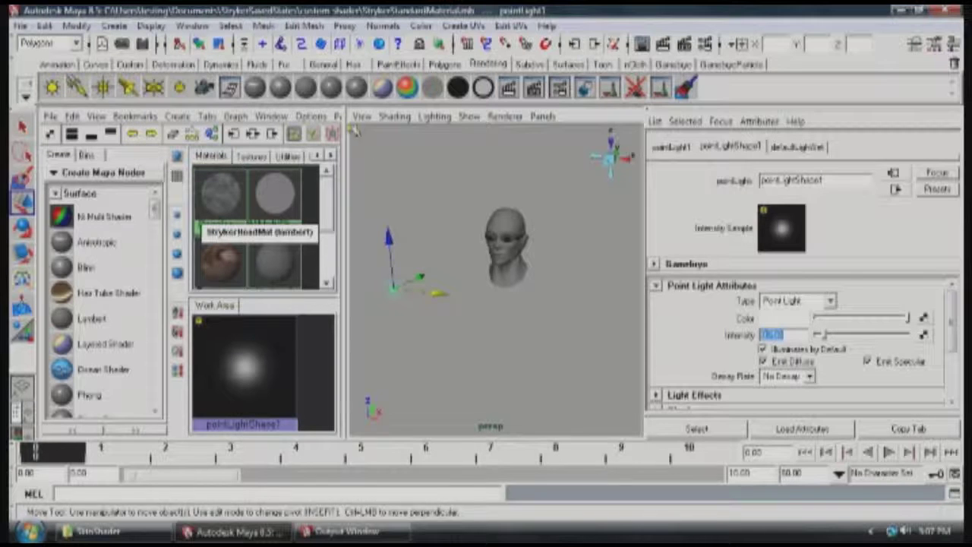
Create a second point light and move it up and away on the opposite side of the head.
left_click(102, 88)
left_click_drag(553, 367, 646, 382)
left_click_drag(605, 329, 615, 200)
middle_click_drag(575, 250, 502, 265, "alt")
scroll(502, 266, "down", 2)
left_click_drag(574, 279, 605, 282)
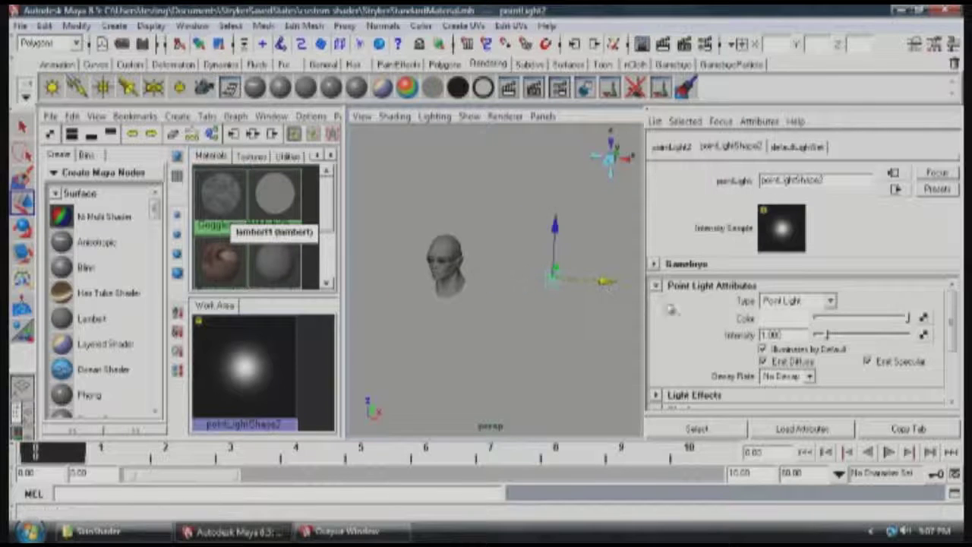
Give the second point light a dark blue colour and set its intensity to 0.5.
left_click(783, 319)
left_click(101, 189)
mouse_move(133, 261)
left_mouse_down()
mouse_move(152, 279)
mouse_move(138, 278)
left_mouse_up()
left_click_drag(100, 182, 88, 176)
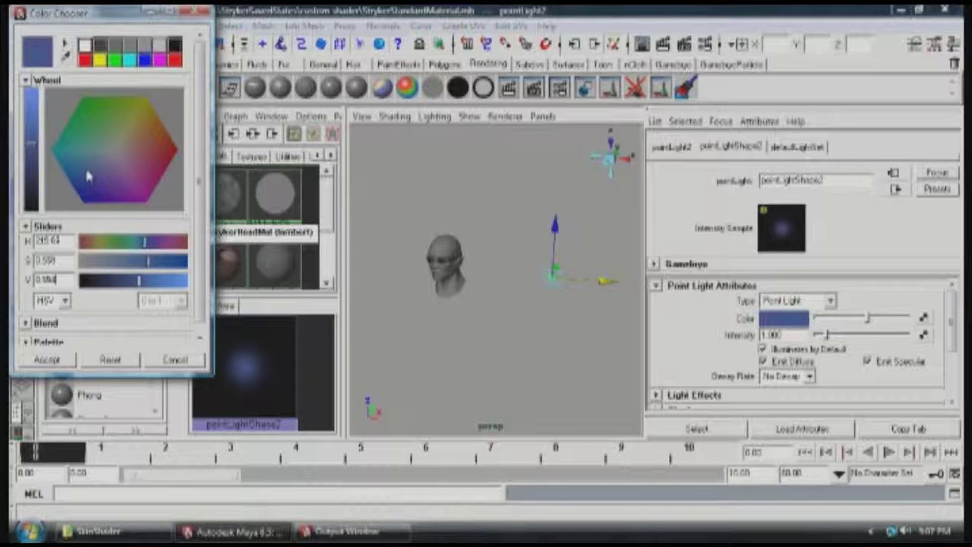
left_click(48, 359)
left_click(773, 335)
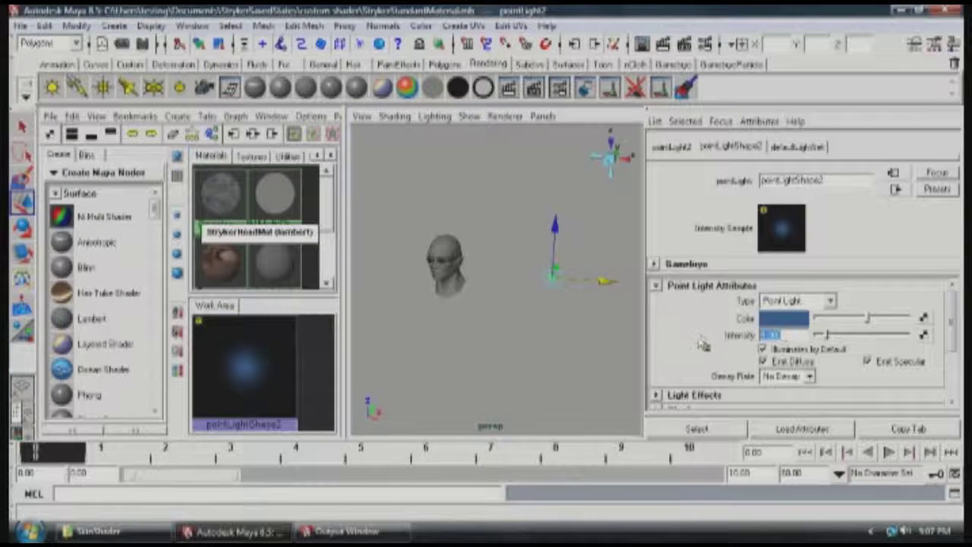
type("0.5")
key("Return")
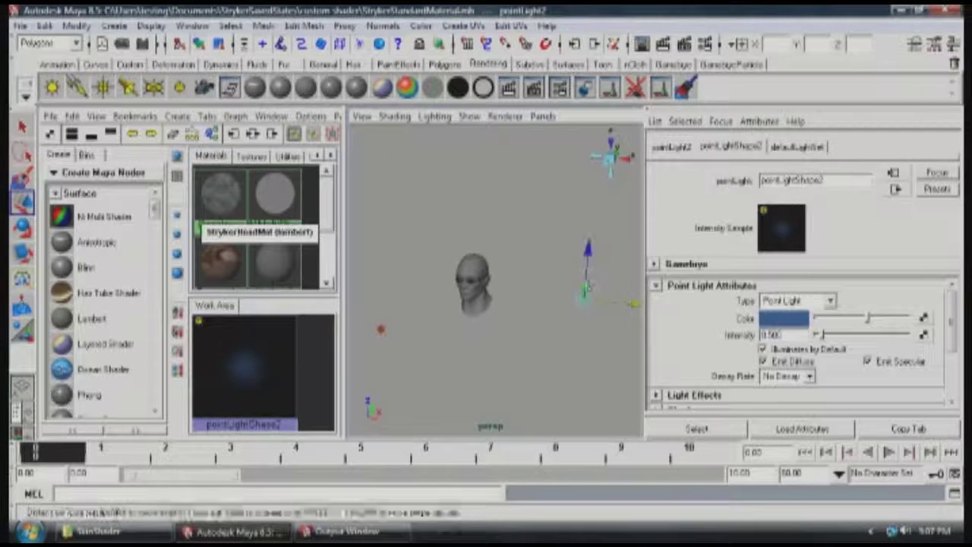
Create a third point light, move it above and behind the head, and colour it dark orange.
left_click(104, 89)
left_click_drag(470, 330, 519, 226)
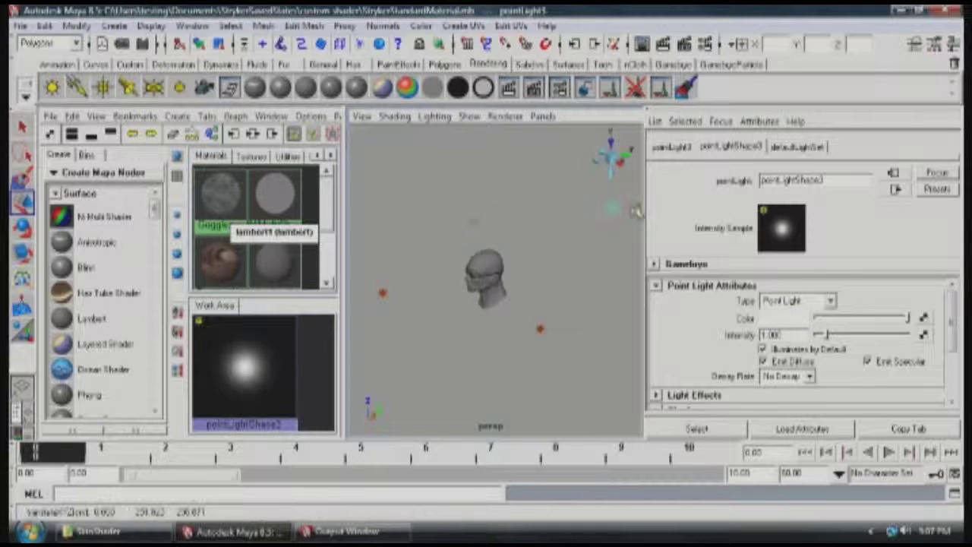
left_click(790, 318)
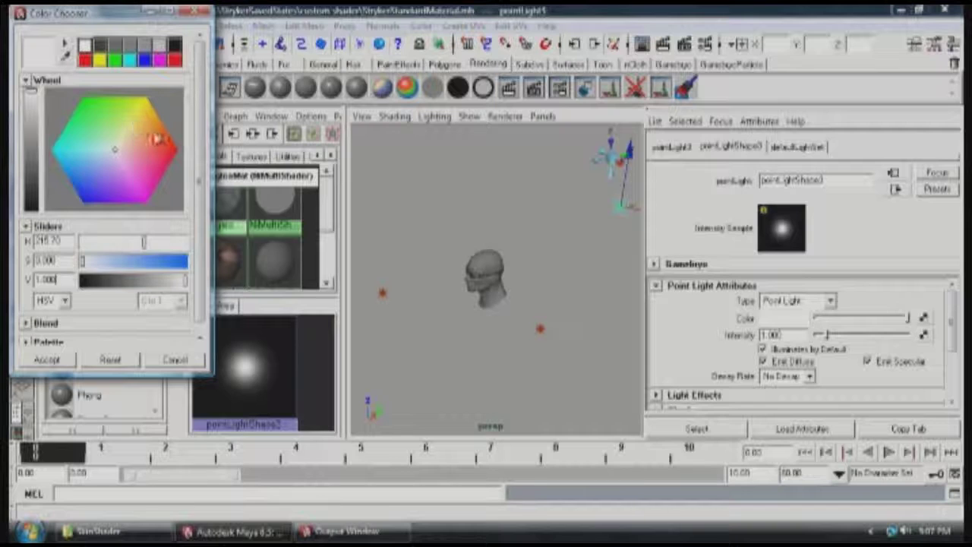
left_click(161, 139)
left_click_drag(157, 281, 141, 281)
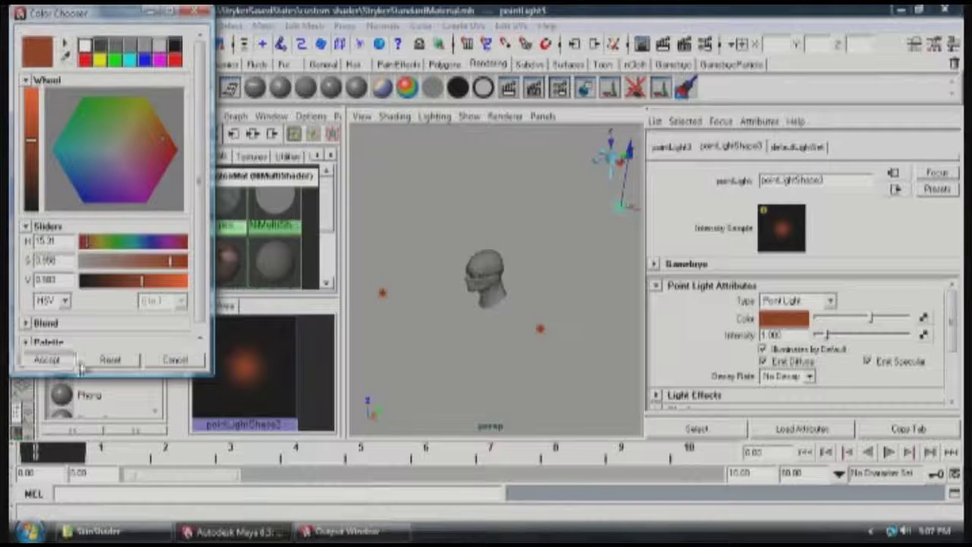
left_click(47, 359)
Set the third point light's intensity to 0.5 and leave the Move tool.
double_click(771, 334)
type("0.5")
key("Return")
left_click_drag(515, 325, 594, 322, "alt")
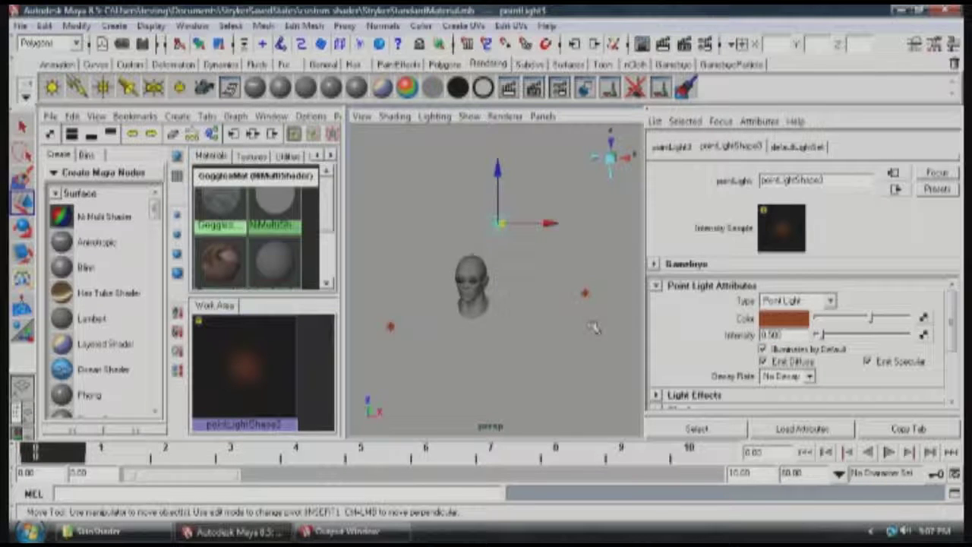
key("q")
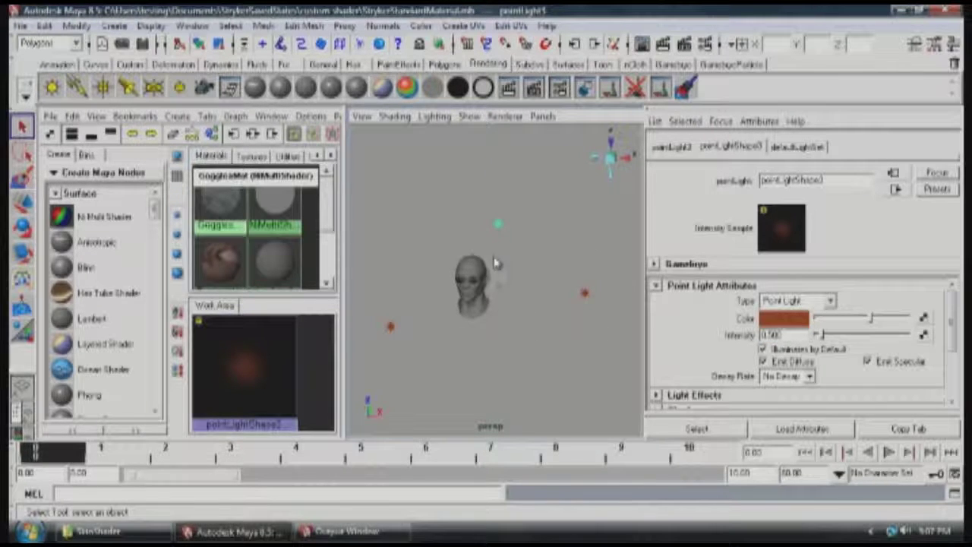
left_click_drag(496, 263, 507, 257, "alt")
Preview the scene in Gamebryo Asset Viewer and inspect the skin shading on the head from the front and both sides.
left_click(663, 66)
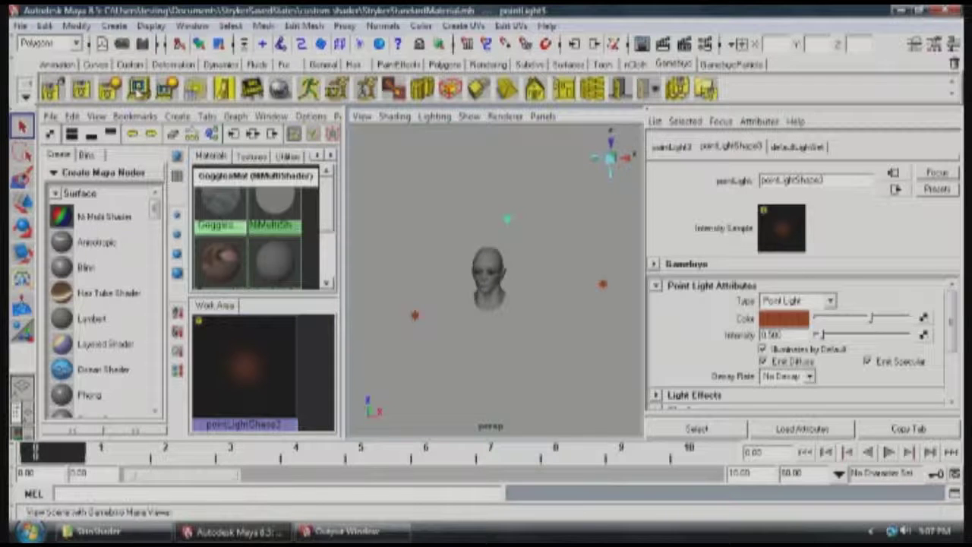
left_click(139, 88)
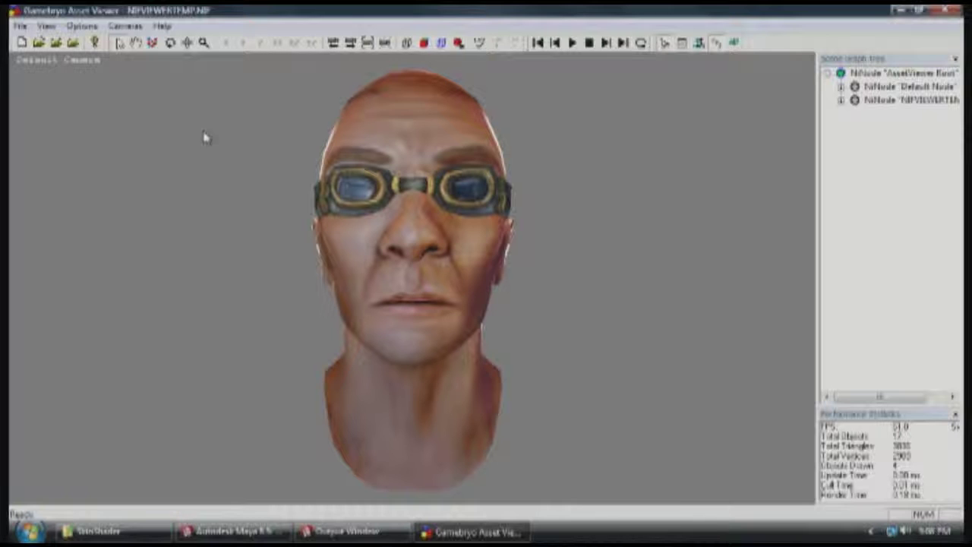
left_click_drag(236, 276, 74, 276)
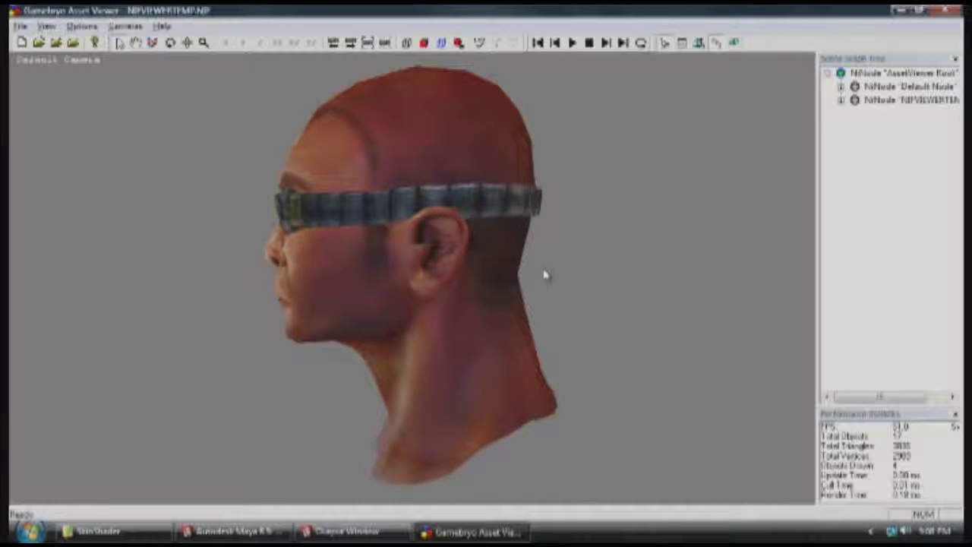
left_click_drag(296, 327, 619, 334)
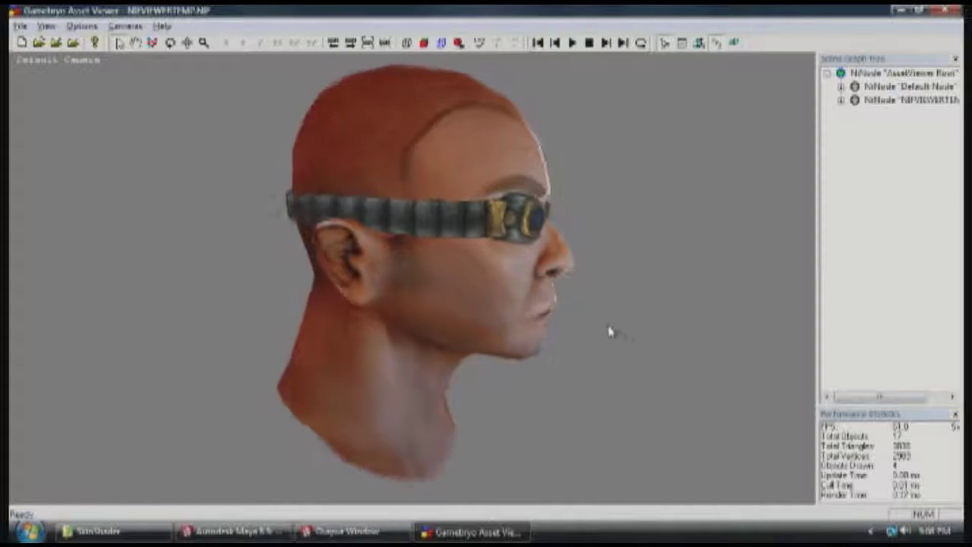
left_click_drag(237, 394, 497, 391)
left_click_drag(542, 322, 99, 304)
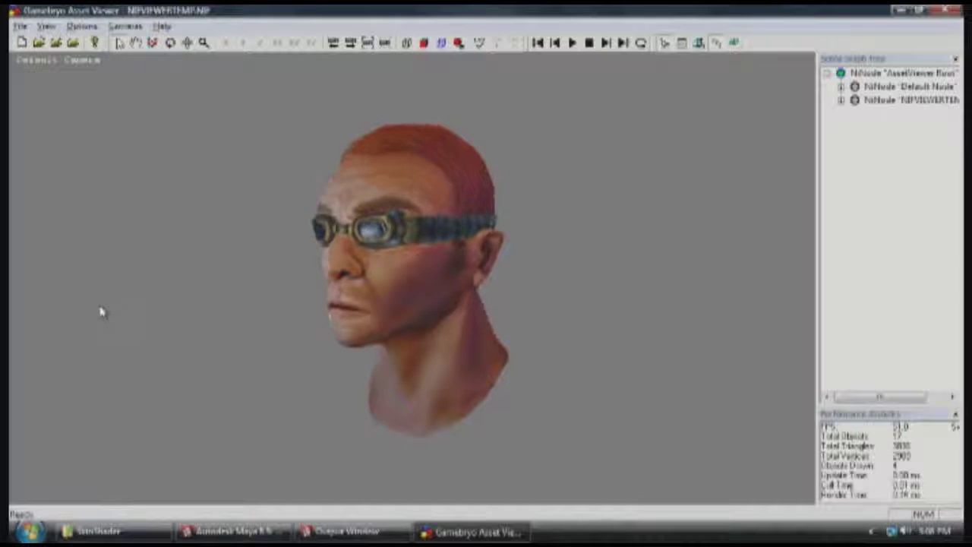